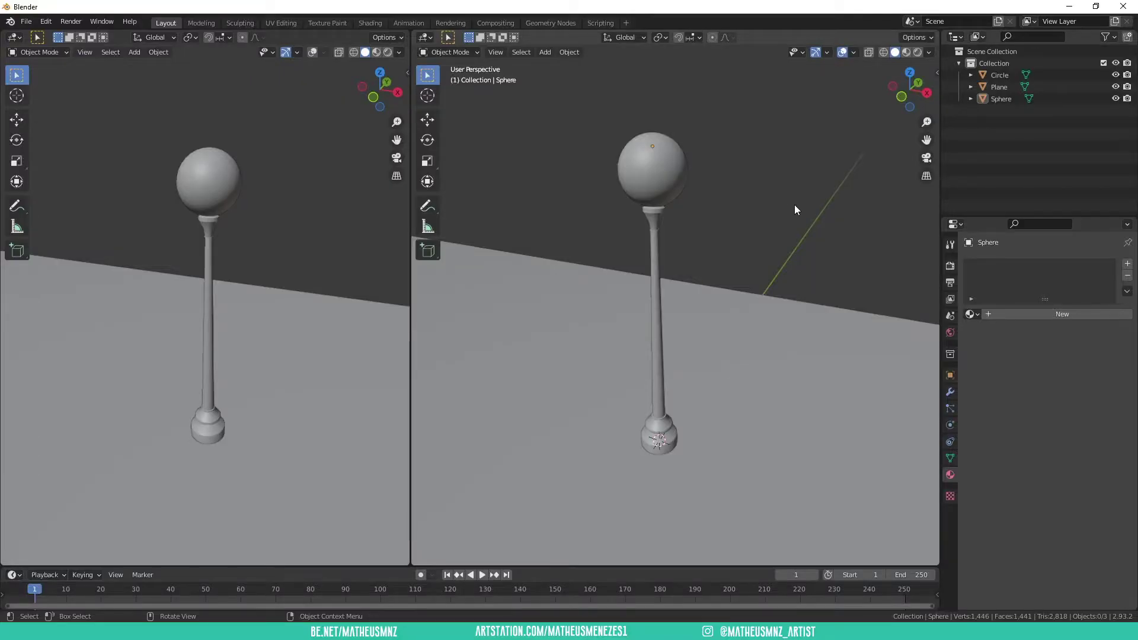
# - Select the globe sphere and switch the left viewport to Rendered shading
pyautogui.moveTo(590, 194)
pyautogui.mouseDown(button='middle')
pyautogui.moveTo(702, 208)
pyautogui.moveTo(666, 195)
pyautogui.moveTo(717, 187)
pyautogui.moveTo(694, 201)
pyautogui.moveTo(699, 190)
pyautogui.moveTo(660, 168)
pyautogui.mouseUp(button='middle')
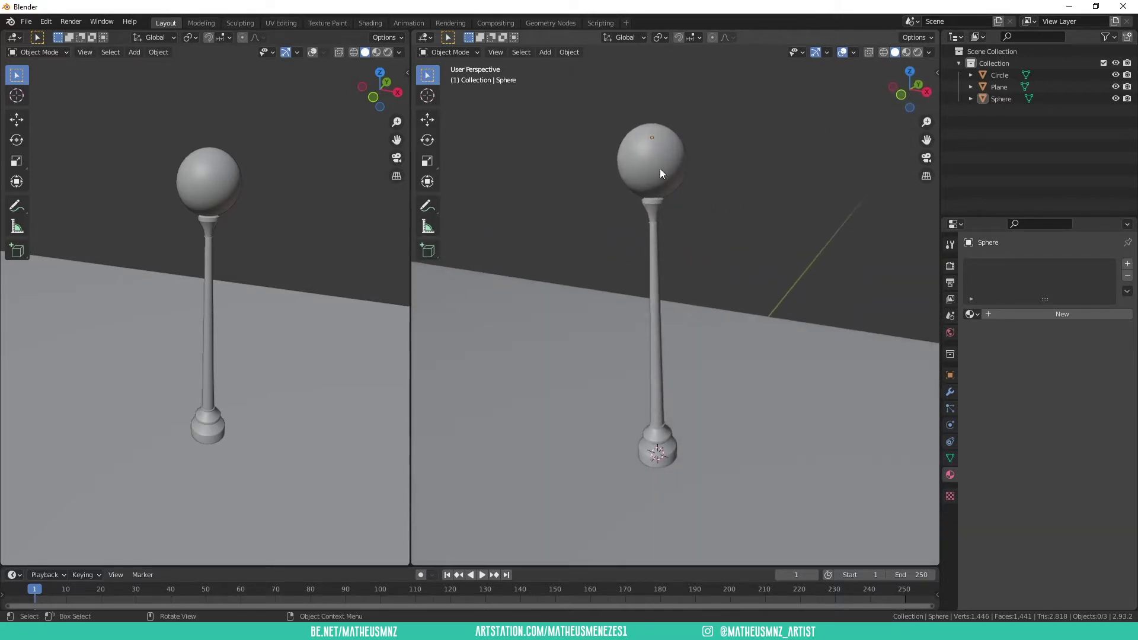
pyautogui.click(658, 161)
pyautogui.click(704, 162)
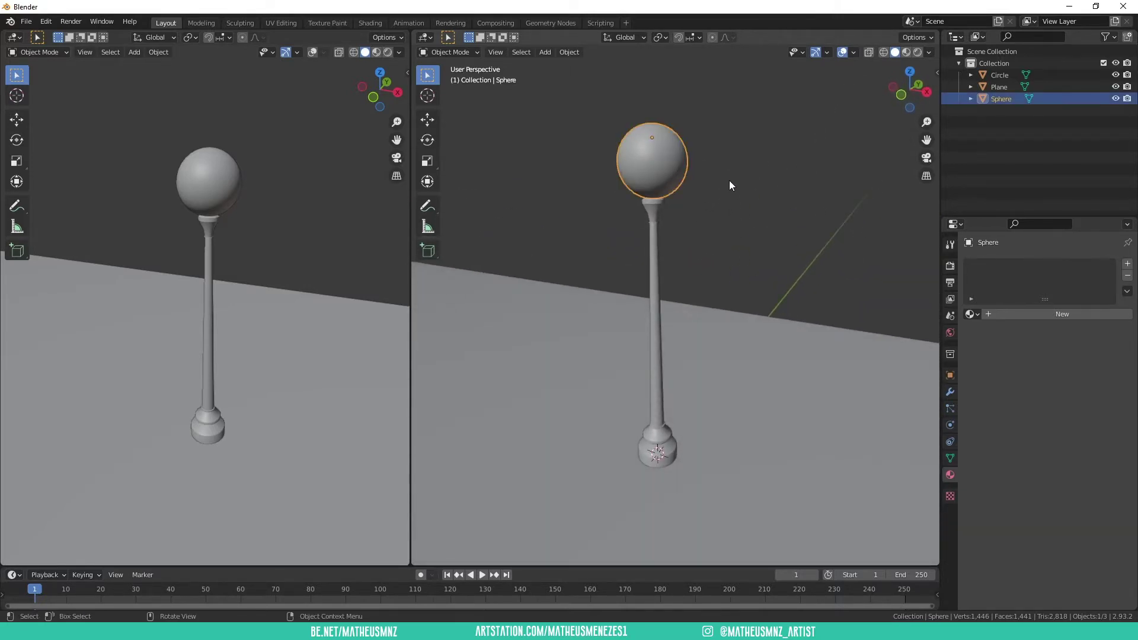
pyautogui.moveTo(680, 170)
pyautogui.mouseDown(button='middle')
pyautogui.moveTo(682, 158)
pyautogui.moveTo(713, 200)
pyautogui.moveTo(680, 175)
pyautogui.mouseUp(button='middle')
pyautogui.click(713, 200)
pyautogui.click(688, 169)
pyautogui.click(683, 181)
pyautogui.click(741, 185)
pyautogui.click(657, 165)
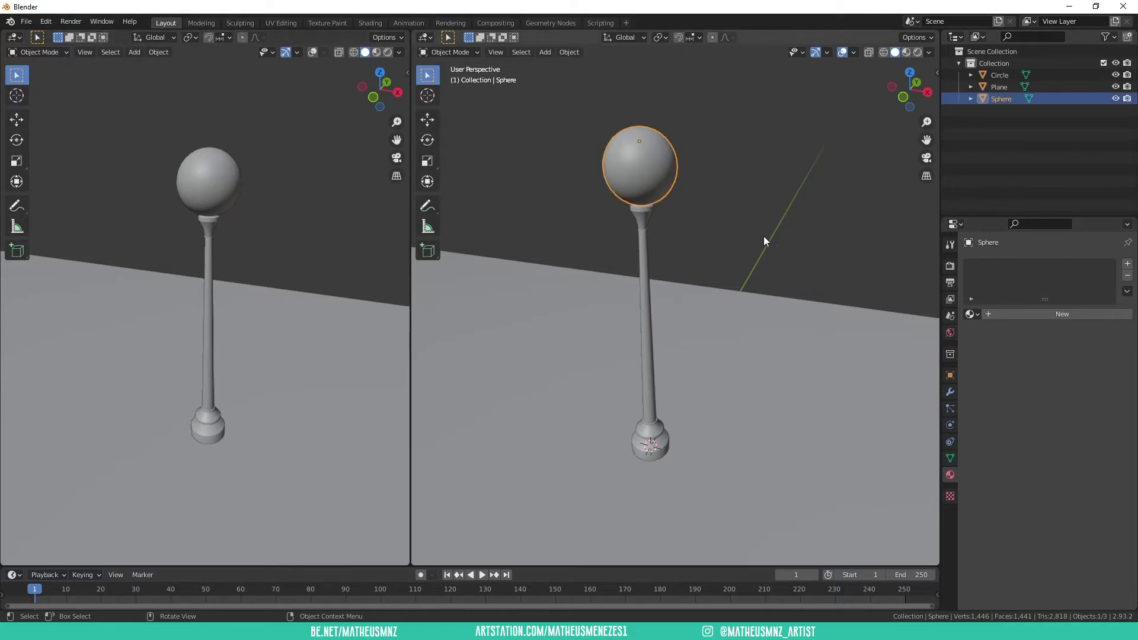
pyautogui.click(388, 52)
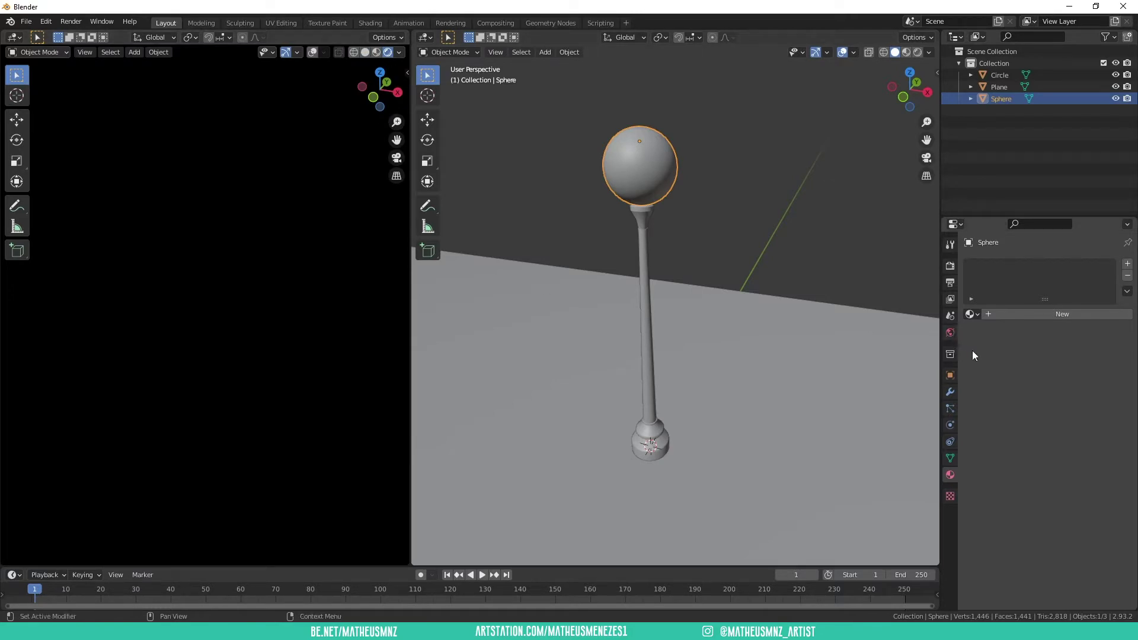
pyautogui.click(950, 333)
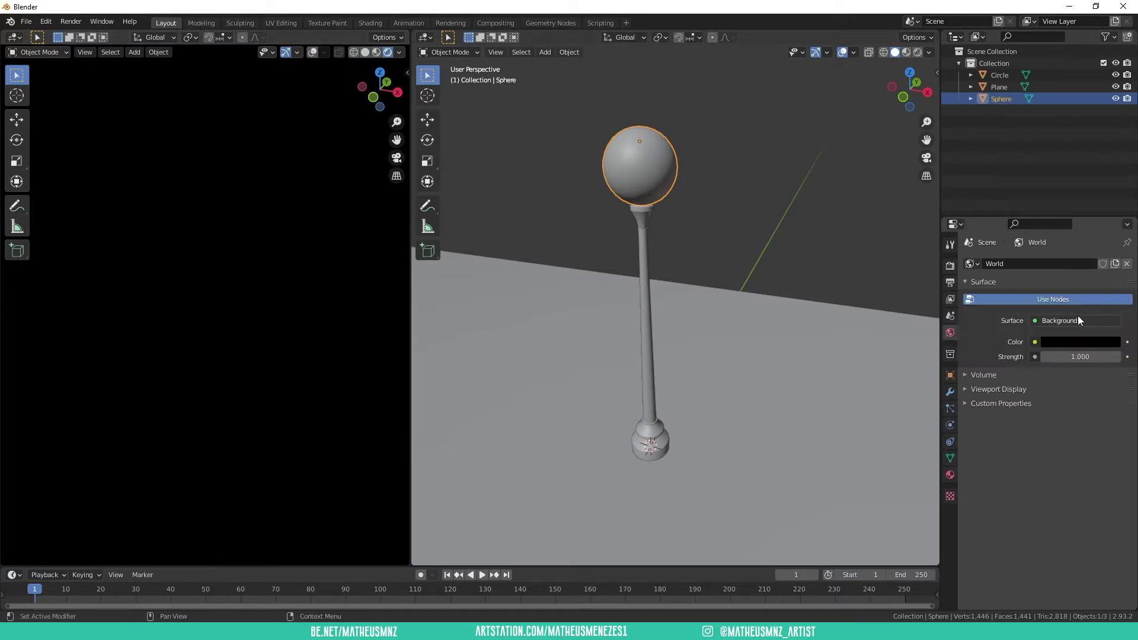
pyautogui.click(1080, 342)
pyautogui.moveTo(1111, 244); pyautogui.dragTo(1111, 228)
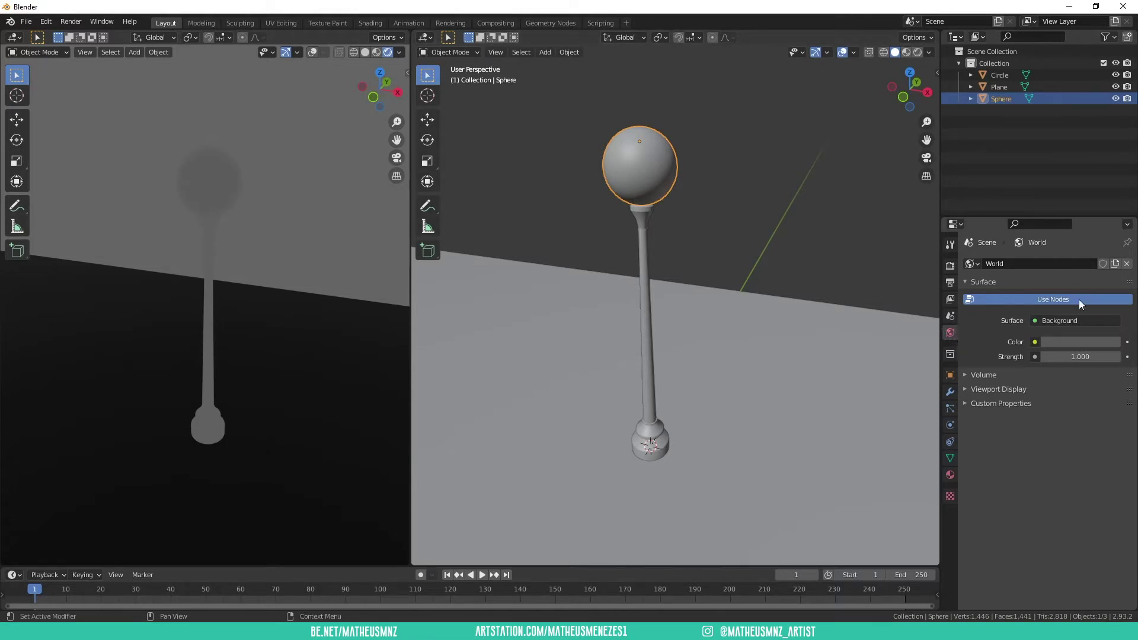
pyautogui.click(1071, 343)
pyautogui.moveTo(1106, 232); pyautogui.dragTo(1110, 259)
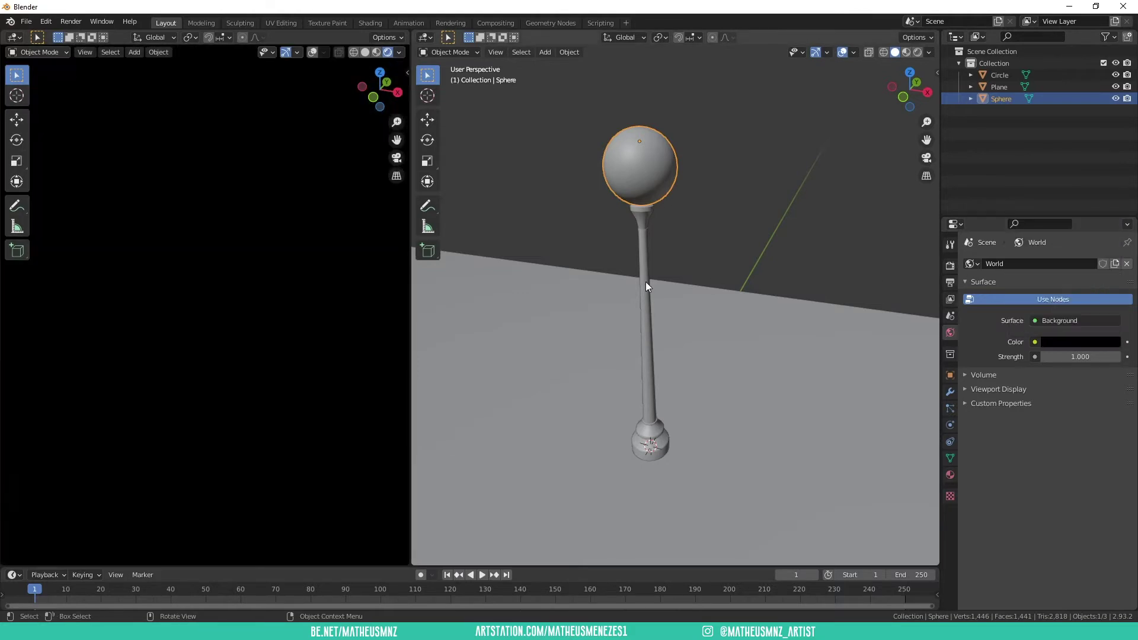
pyautogui.click(625, 208)
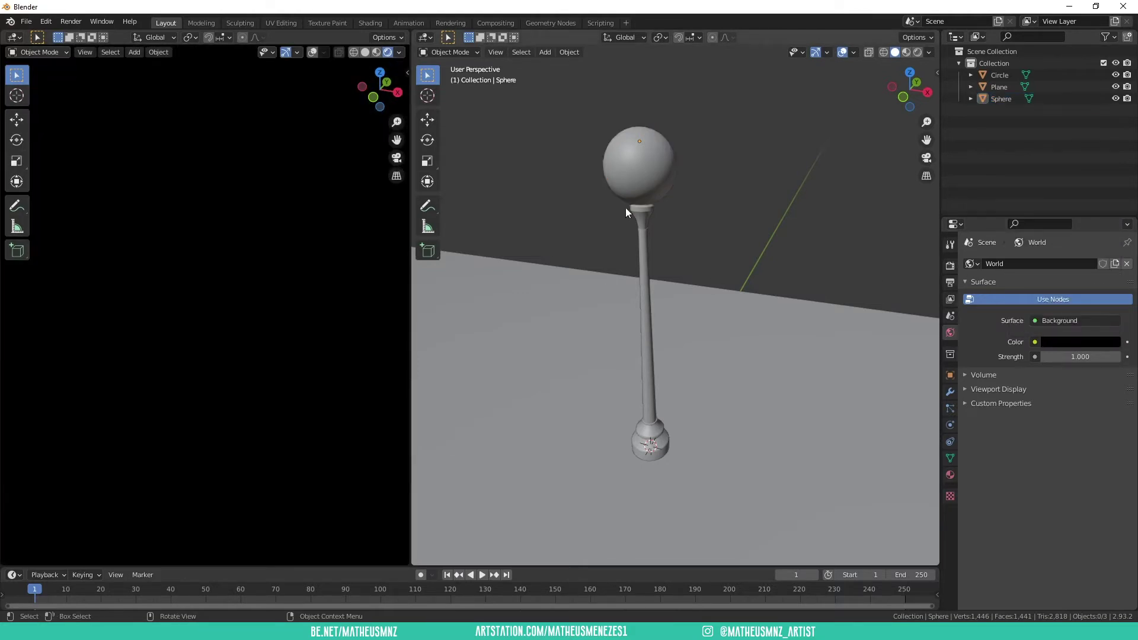
pyautogui.click(660, 174)
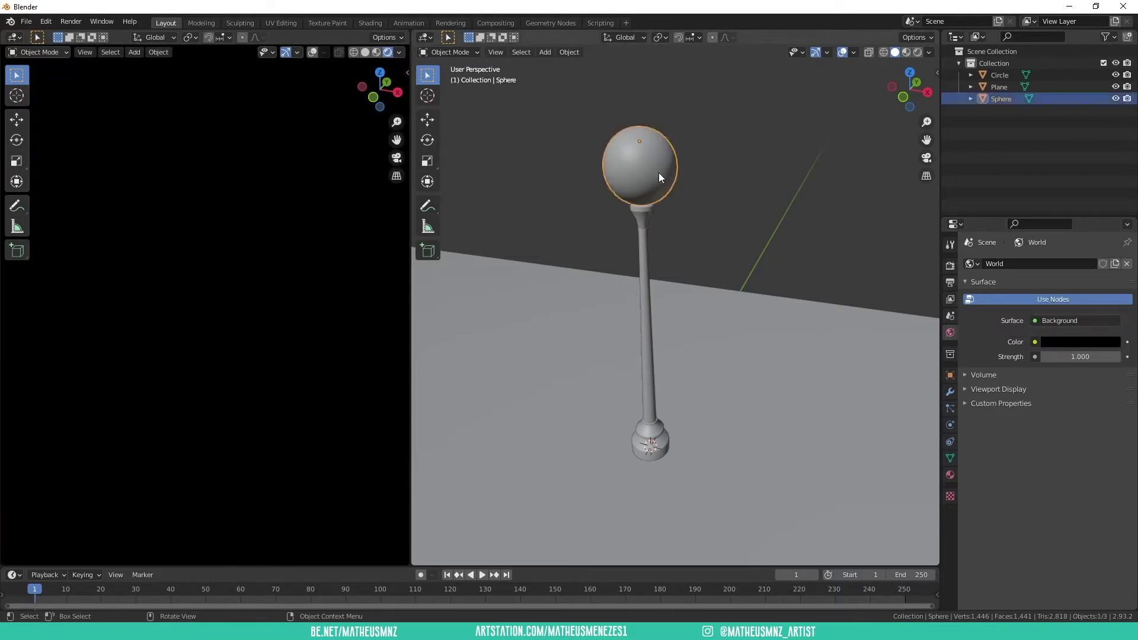
pyautogui.click(950, 476)
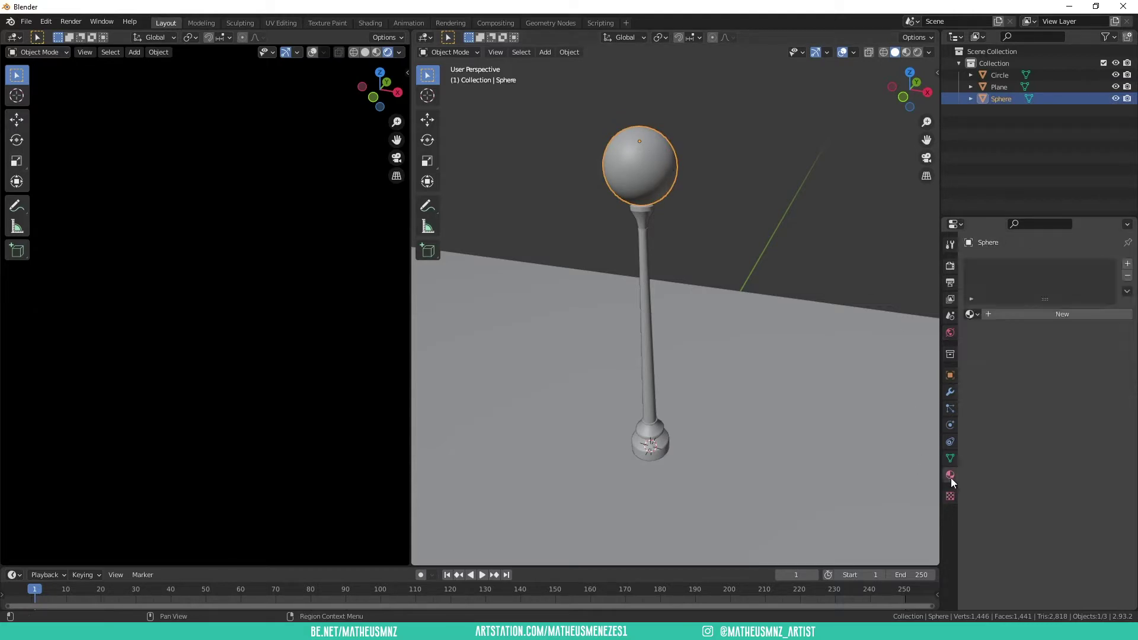
# - Create a new globe material named Lamp with an Emission surface shader
pyautogui.click(1039, 314)
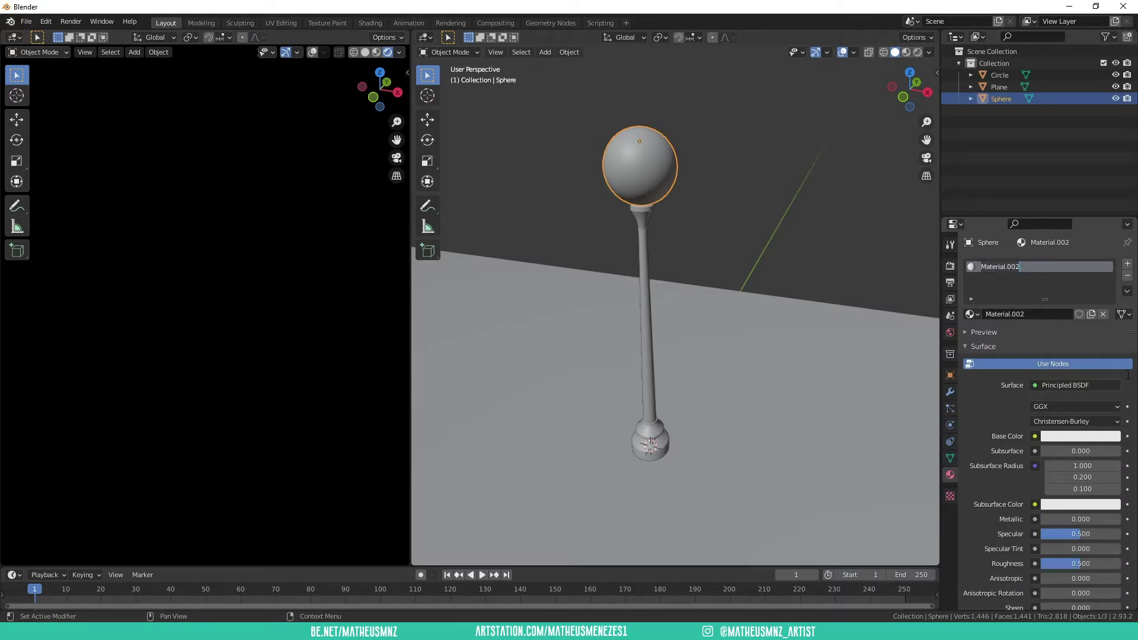
pyautogui.write('Lamp')
pyautogui.press('Return')
pyautogui.click(1040, 388)
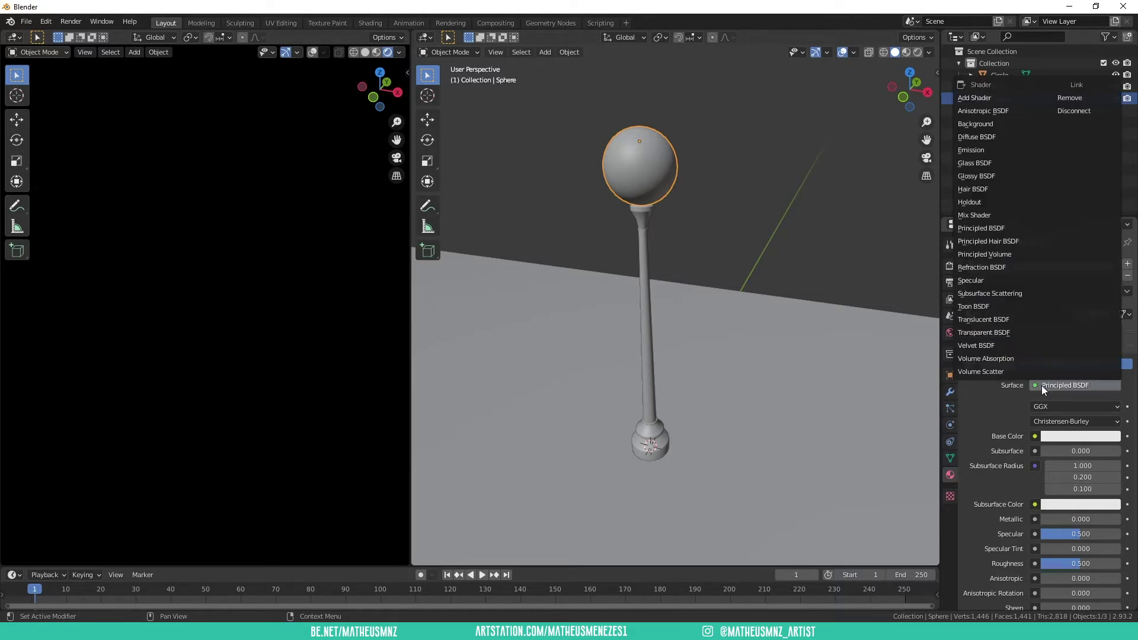
pyautogui.click(989, 150)
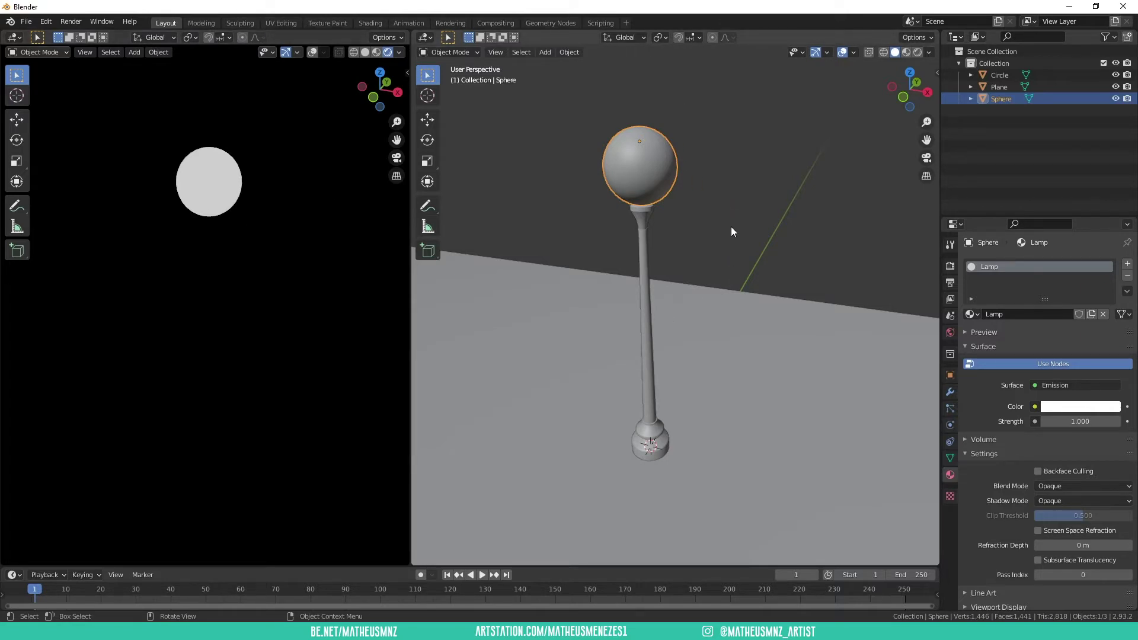
# - Raise the Lamp emission strength to 5 and enable Bloom in the Eevee render settings
pyautogui.click(730, 201)
pyautogui.click(669, 180)
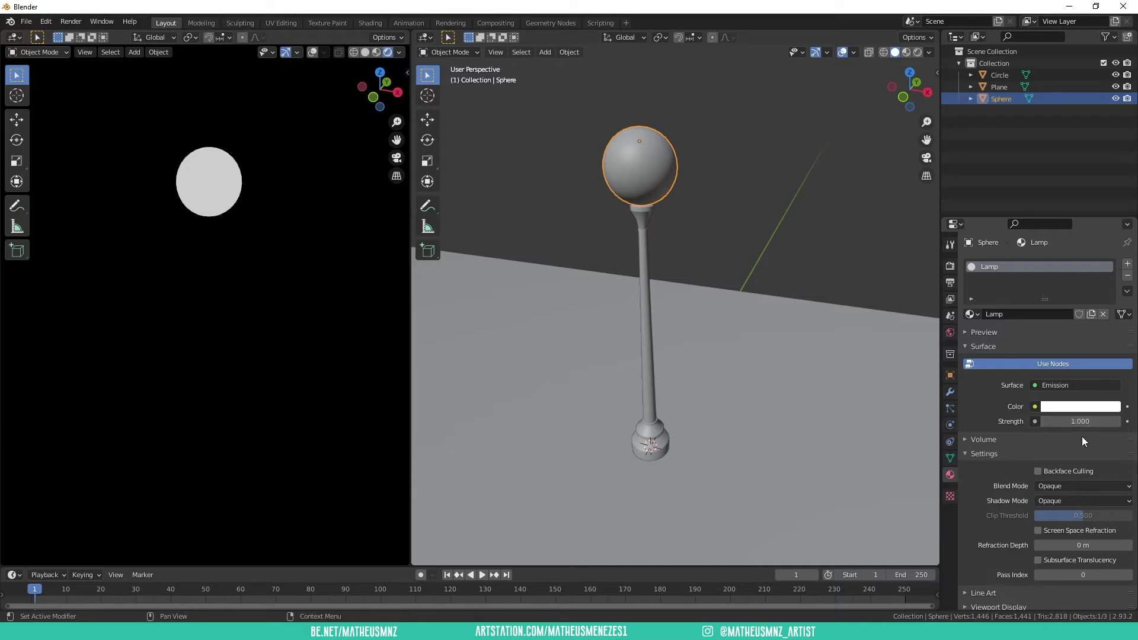
pyautogui.moveTo(1074, 421); pyautogui.dragTo(1088, 423)
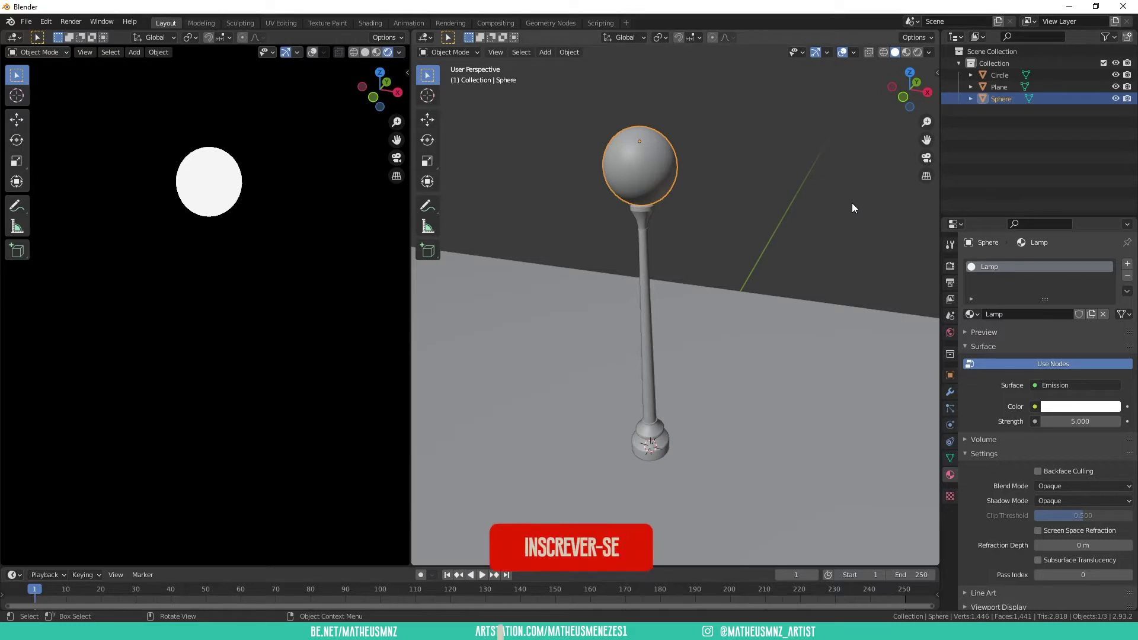
pyautogui.click(950, 266)
pyautogui.click(974, 310)
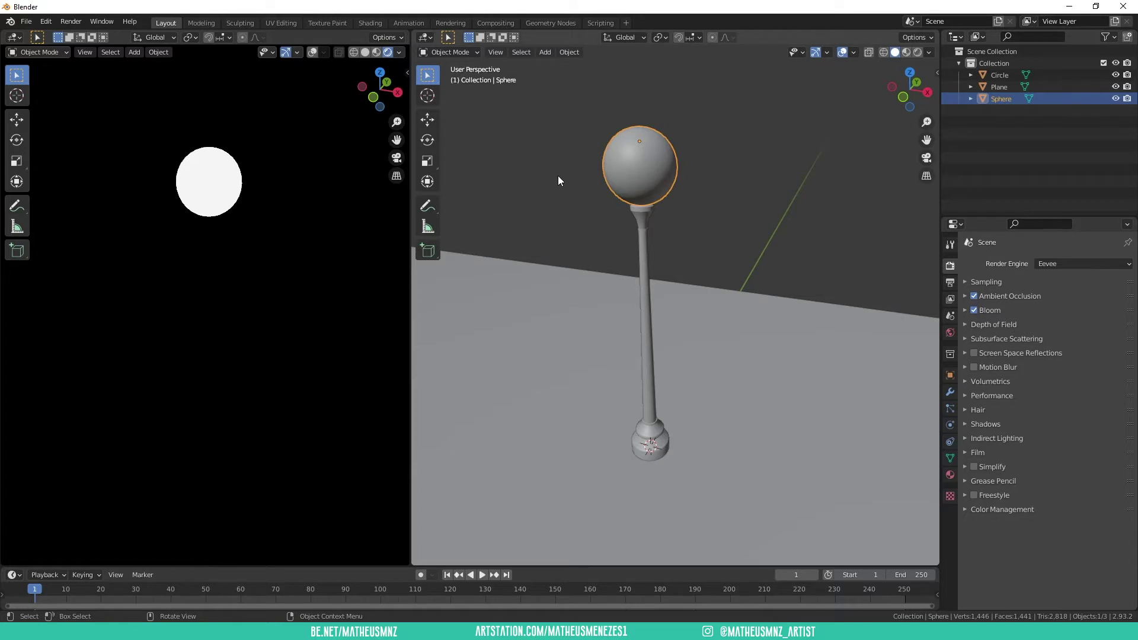
# - Set the Lamp material's emission strength to 9.5, then select the lamp post
pyautogui.click(950, 475)
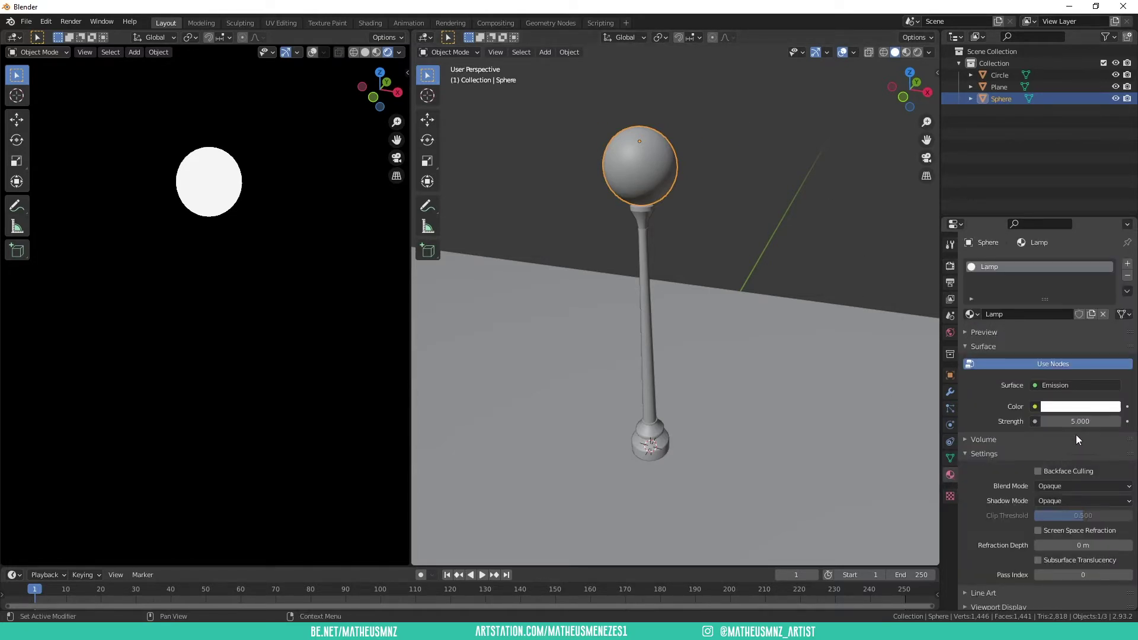
pyautogui.moveTo(1083, 421); pyautogui.dragTo(1105, 421)
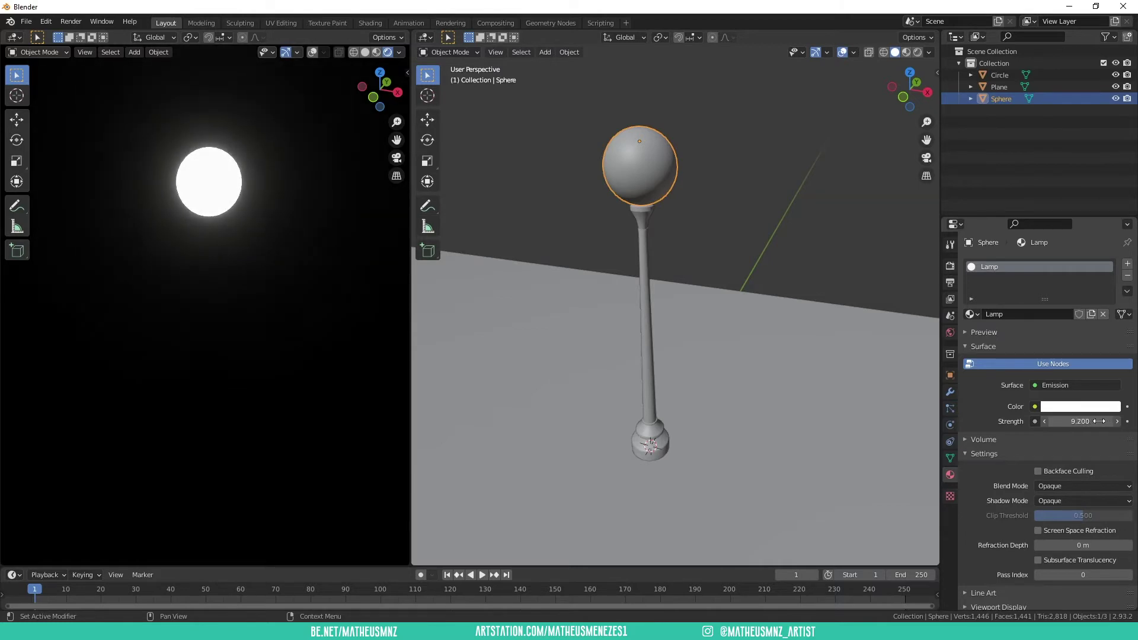
pyautogui.moveTo(1106, 421); pyautogui.dragTo(1099, 421)
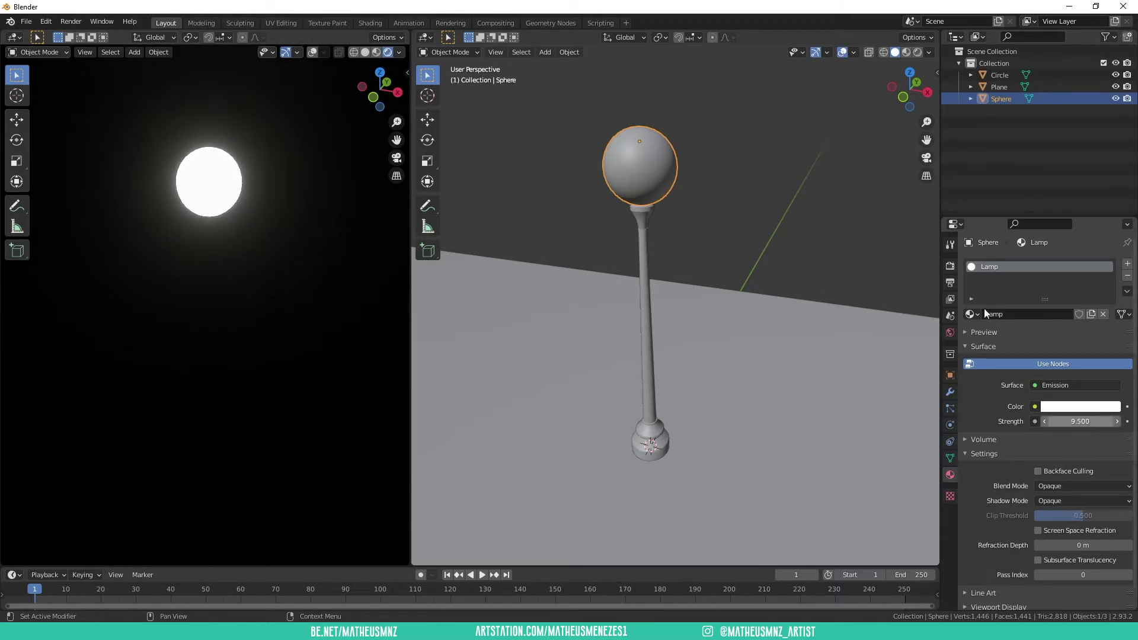
pyautogui.click(729, 197)
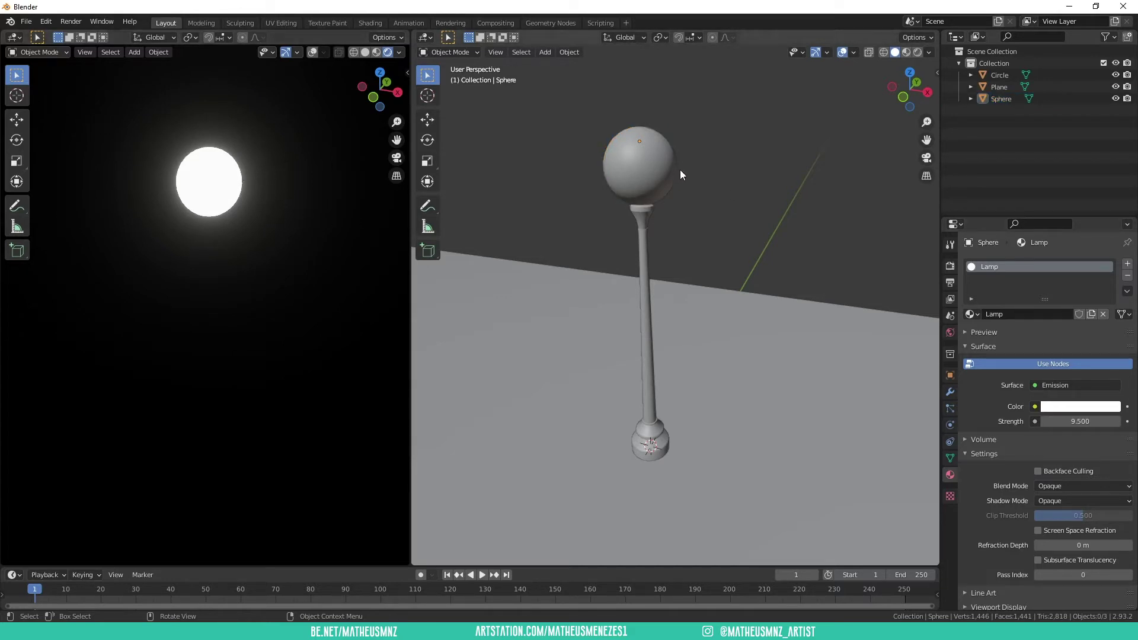
pyautogui.moveTo(709, 187)
pyautogui.mouseDown(button='middle')
pyautogui.moveTo(670, 198)
pyautogui.moveTo(681, 187)
pyautogui.mouseUp(button='middle')
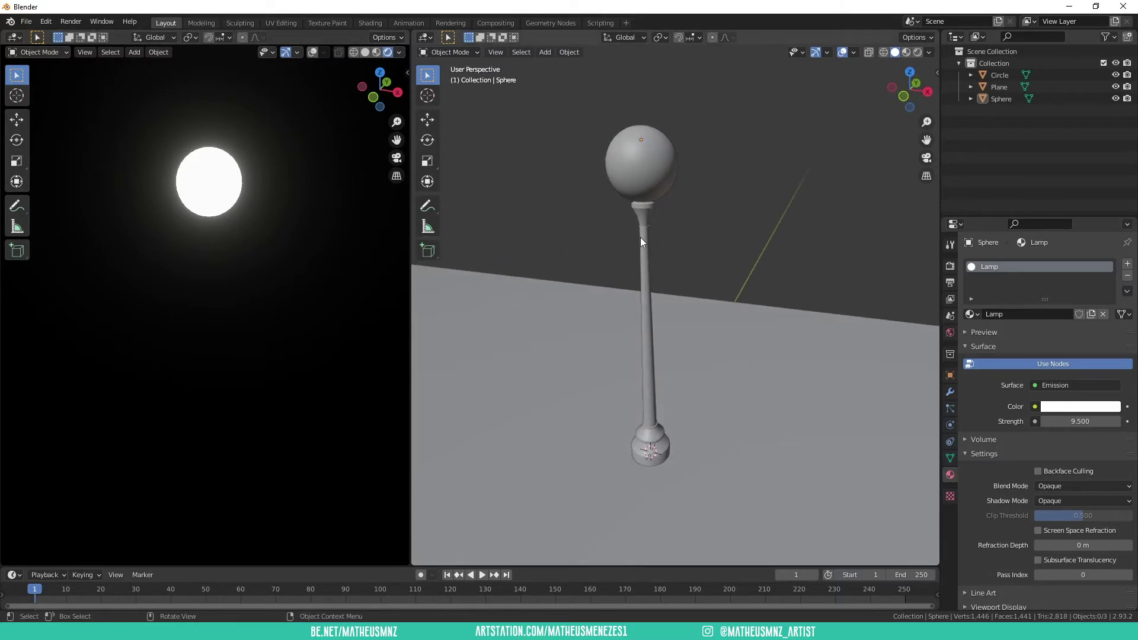
pyautogui.click(651, 265)
pyautogui.click(651, 276)
pyautogui.click(658, 279)
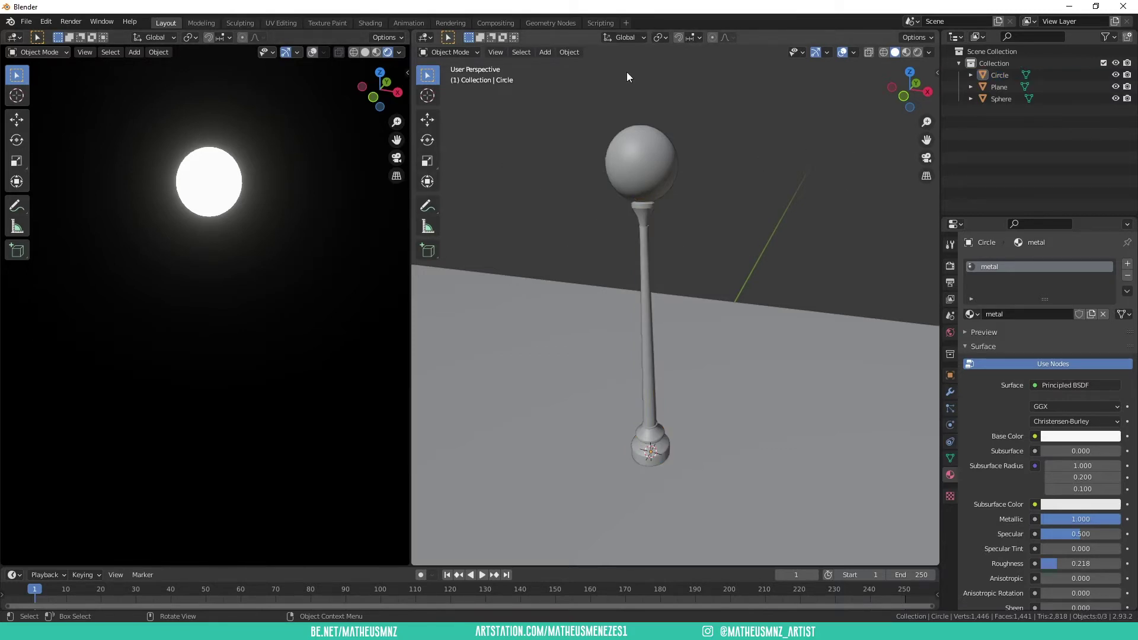
pyautogui.press('KP_1')
pyautogui.click(672, 178)
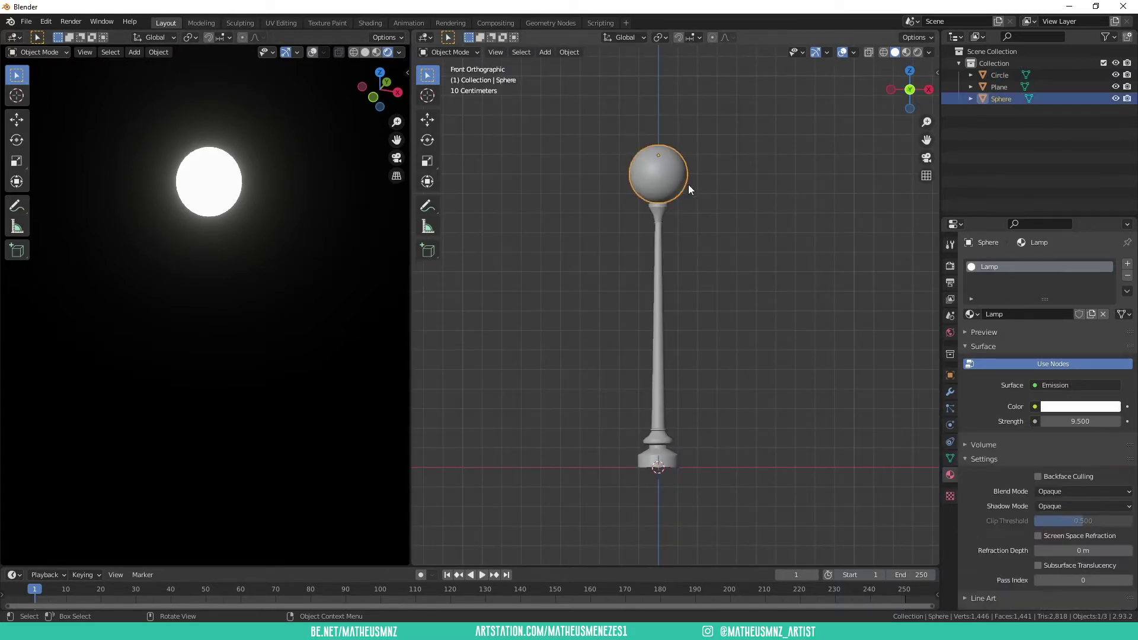
pyautogui.click(730, 216)
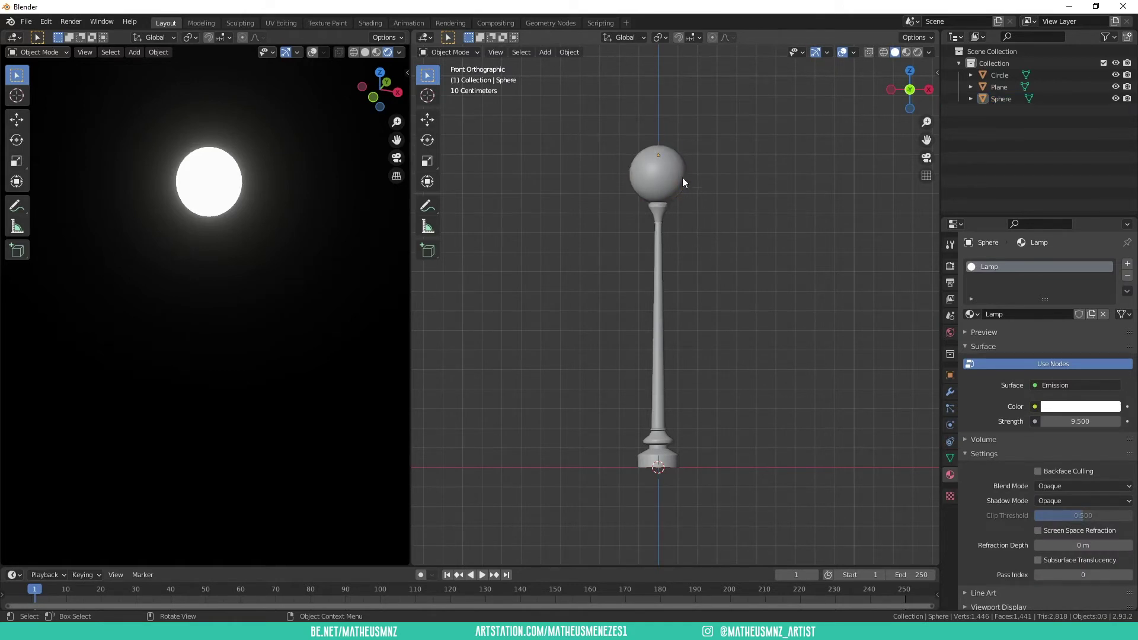
pyautogui.moveTo(666, 166); pyautogui.dragTo(649, 211, button='middle')
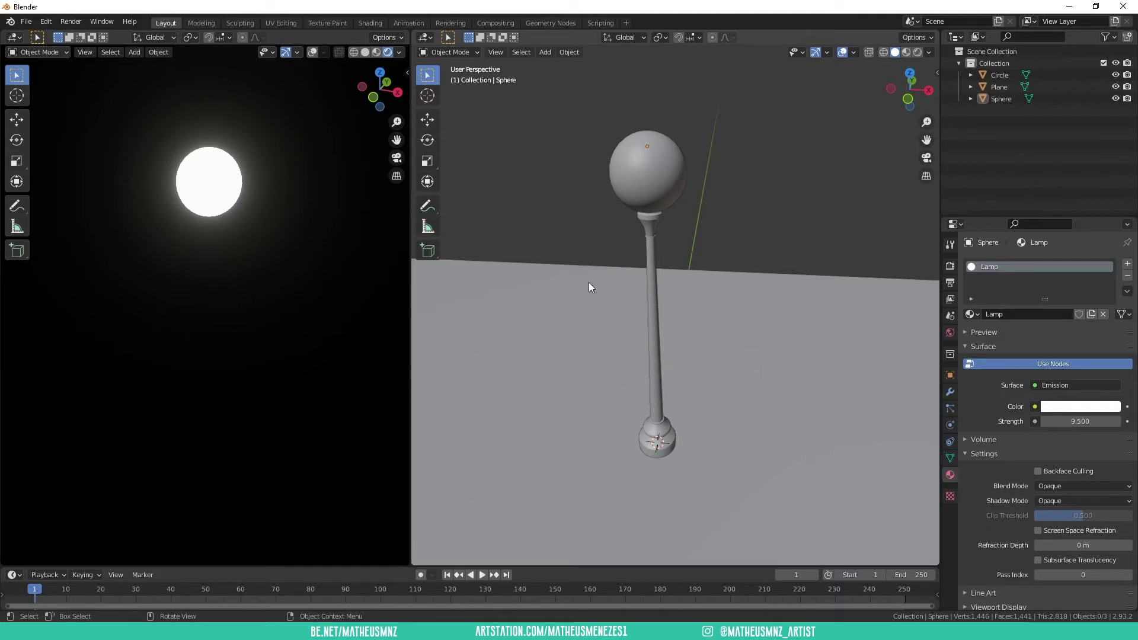
pyautogui.moveTo(668, 323)
pyautogui.mouseDown(button='middle')
pyautogui.moveTo(640, 269)
pyautogui.moveTo(685, 380)
pyautogui.mouseUp(button='middle')
pyautogui.click(653, 268)
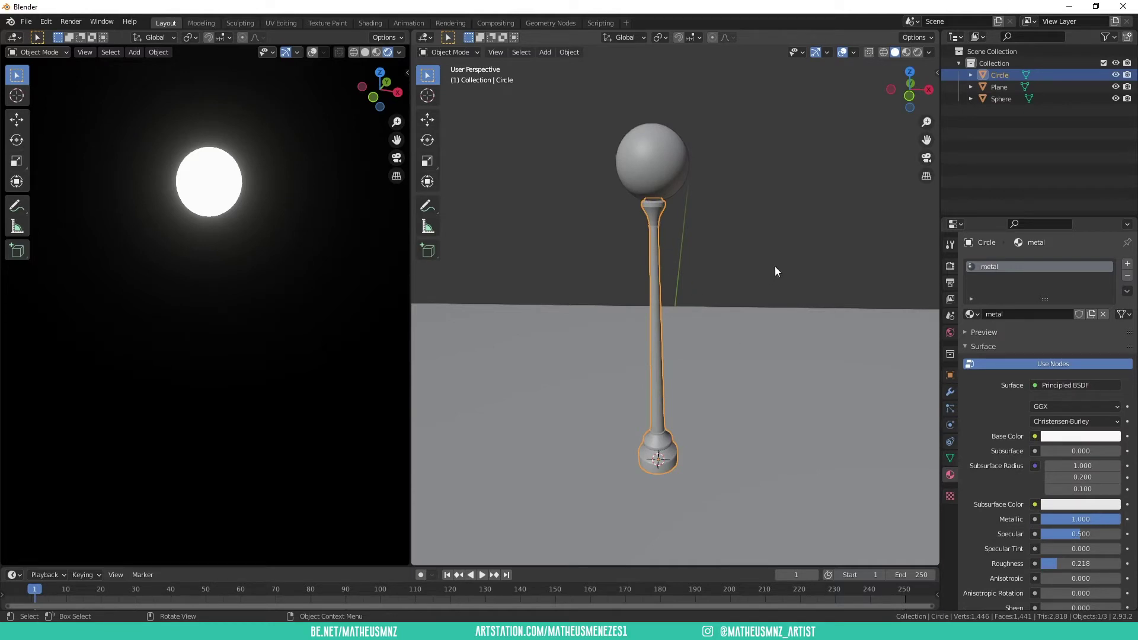
pyautogui.moveTo(685, 243)
pyautogui.mouseDown(button='middle')
pyautogui.moveTo(691, 220)
pyautogui.moveTo(702, 232)
pyautogui.mouseUp(button='middle')
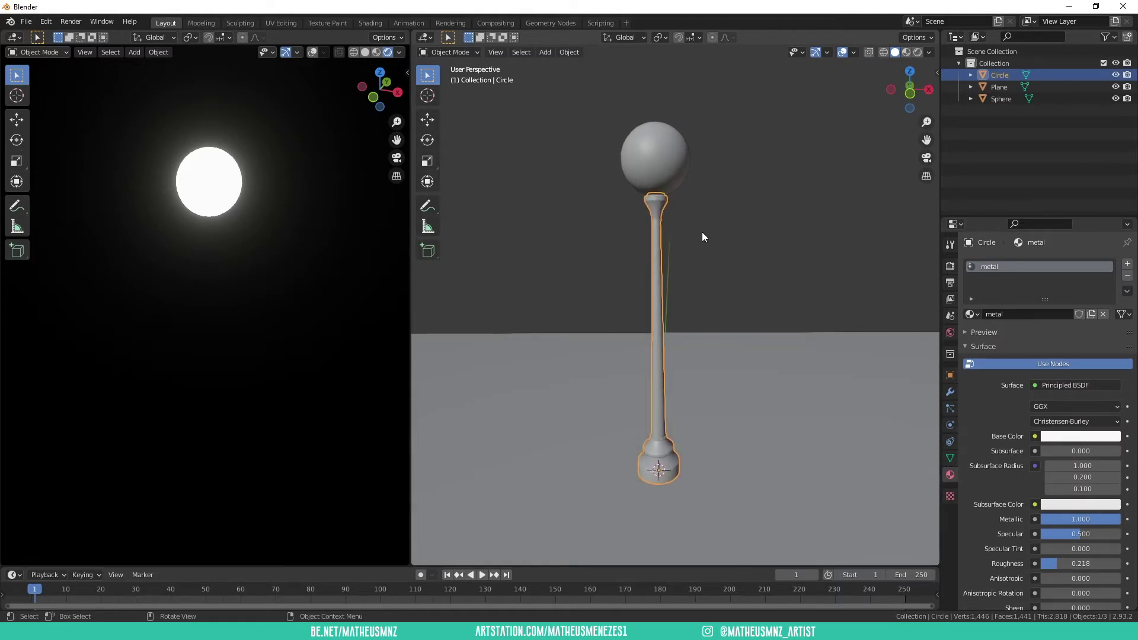
pyautogui.click(705, 225)
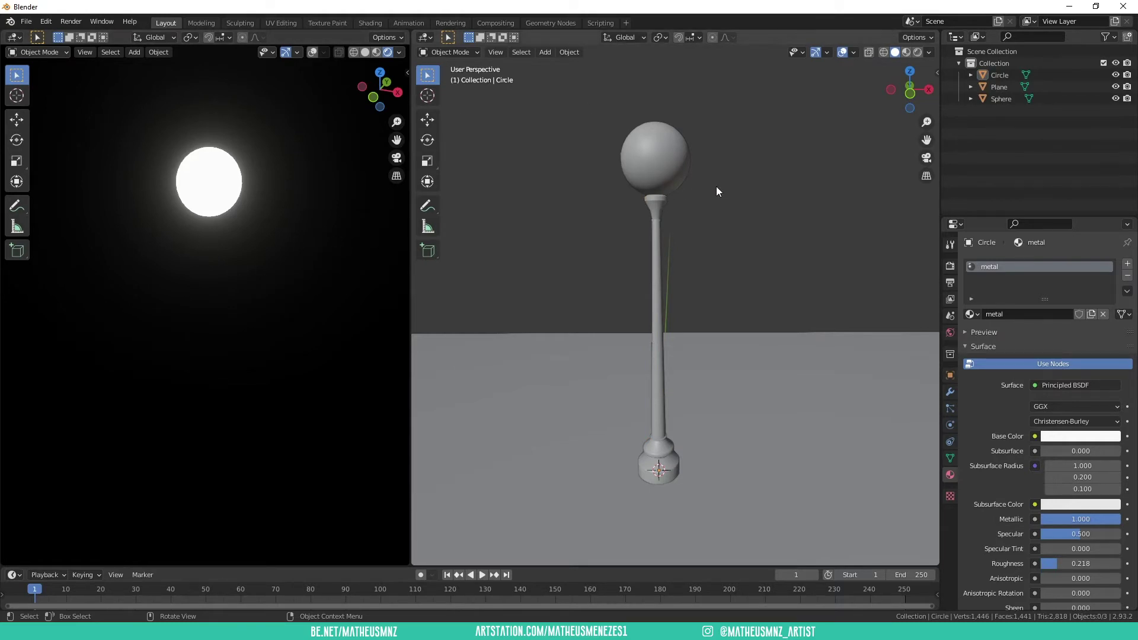
pyautogui.scroll(-2, 708, 221)
pyautogui.moveTo(709, 220)
pyautogui.mouseDown(button='middle')
pyautogui.moveTo(706, 247)
pyautogui.moveTo(722, 244)
pyautogui.moveTo(686, 259)
pyautogui.mouseUp(button='middle')
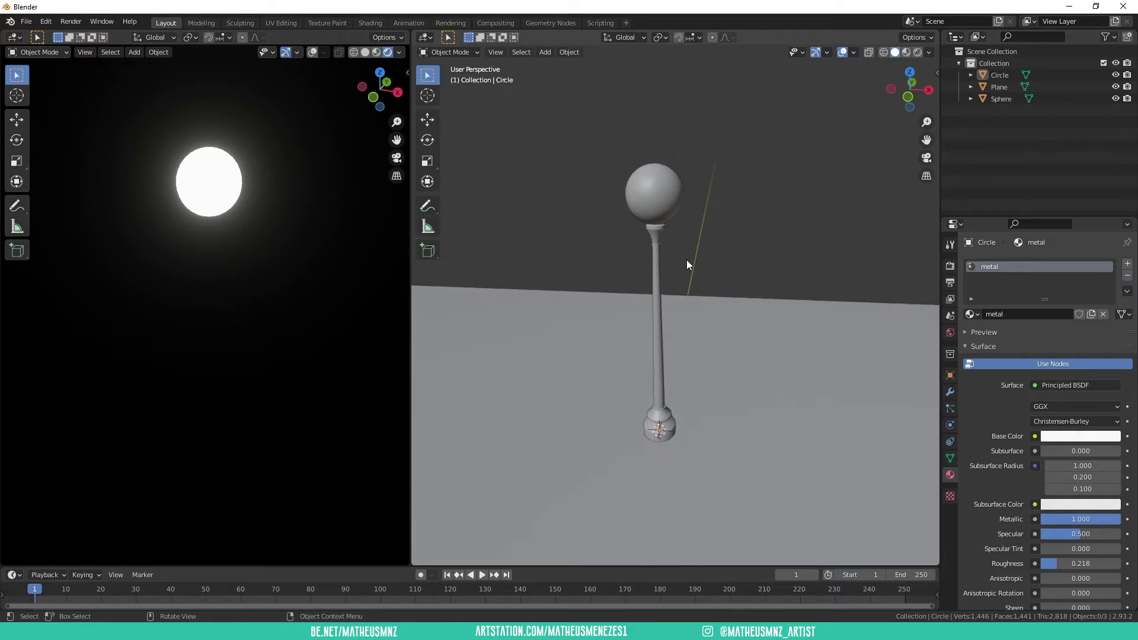
pyautogui.hotkey('shift', 'a')
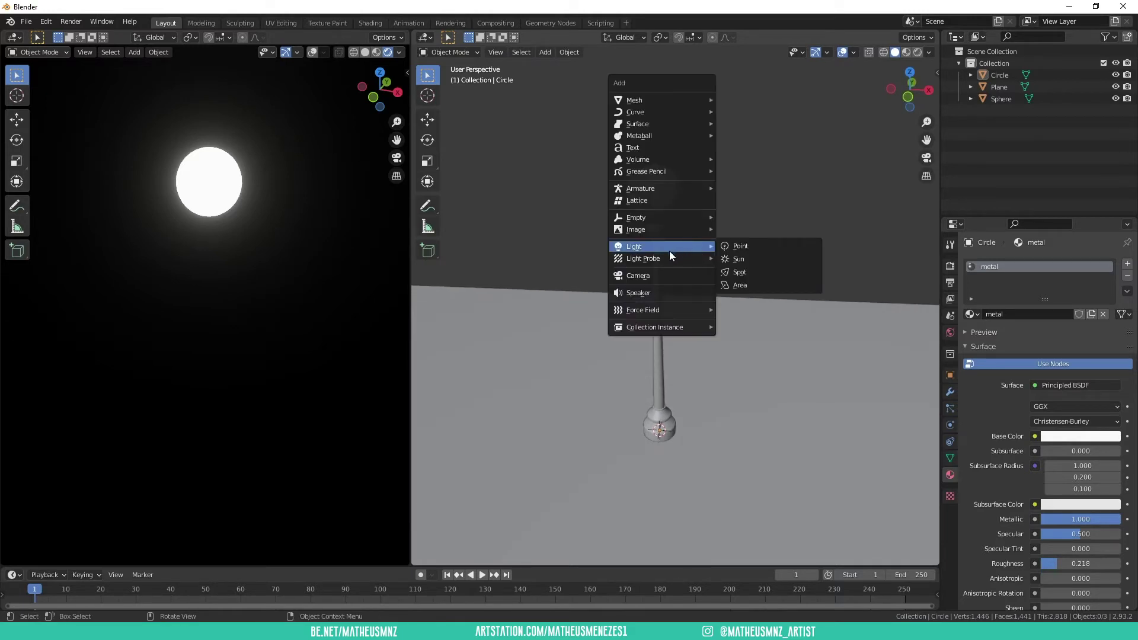
# - Add a point light and move it straight up about 1.51 m into the globe
pyautogui.click(751, 247)
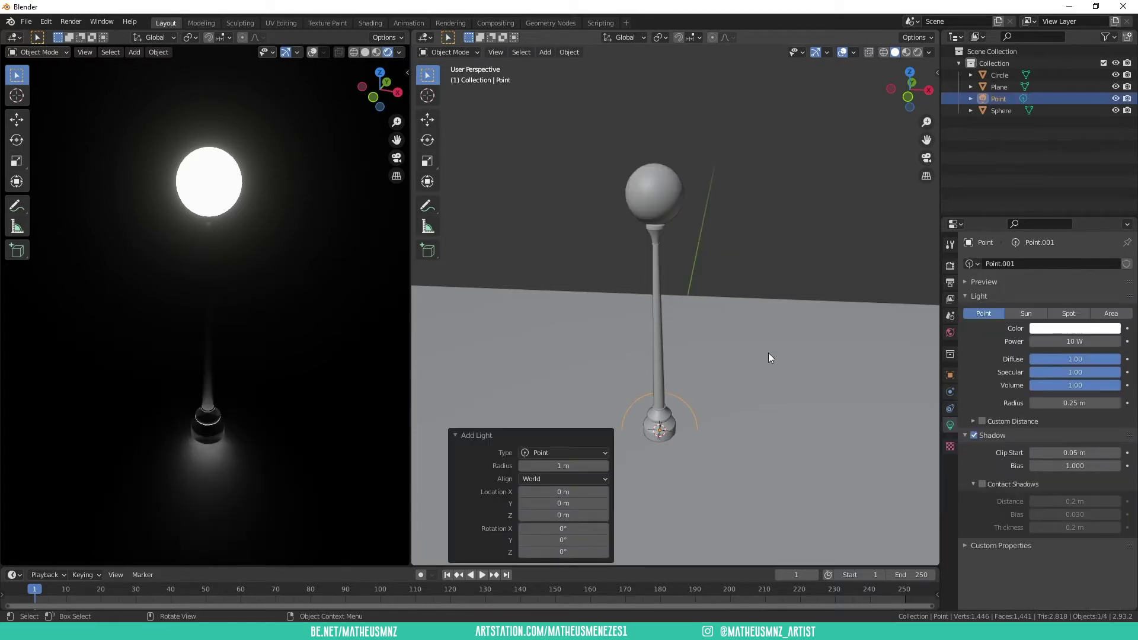
pyautogui.moveTo(685, 424)
pyautogui.mouseDown(button='middle')
pyautogui.moveTo(678, 331)
pyautogui.moveTo(694, 320)
pyautogui.mouseUp(button='middle')
pyautogui.press('KP_1')
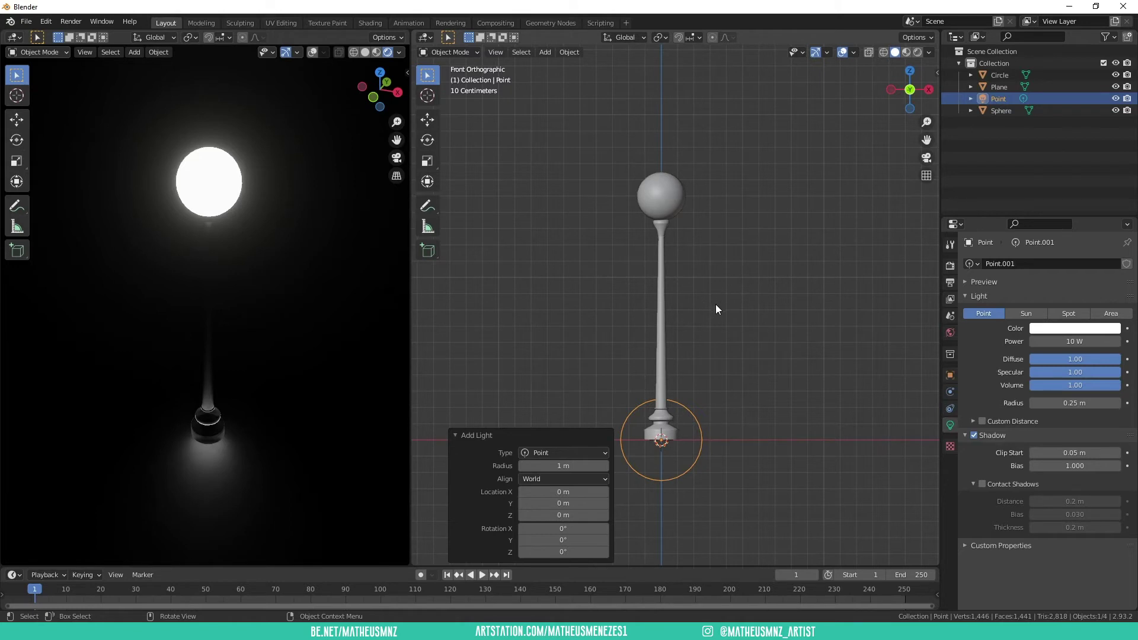
pyautogui.keyDown('shift'); pyautogui.moveTo(716, 305); pyautogui.dragTo(738, 288, button='middle'); pyautogui.keyUp('shift')
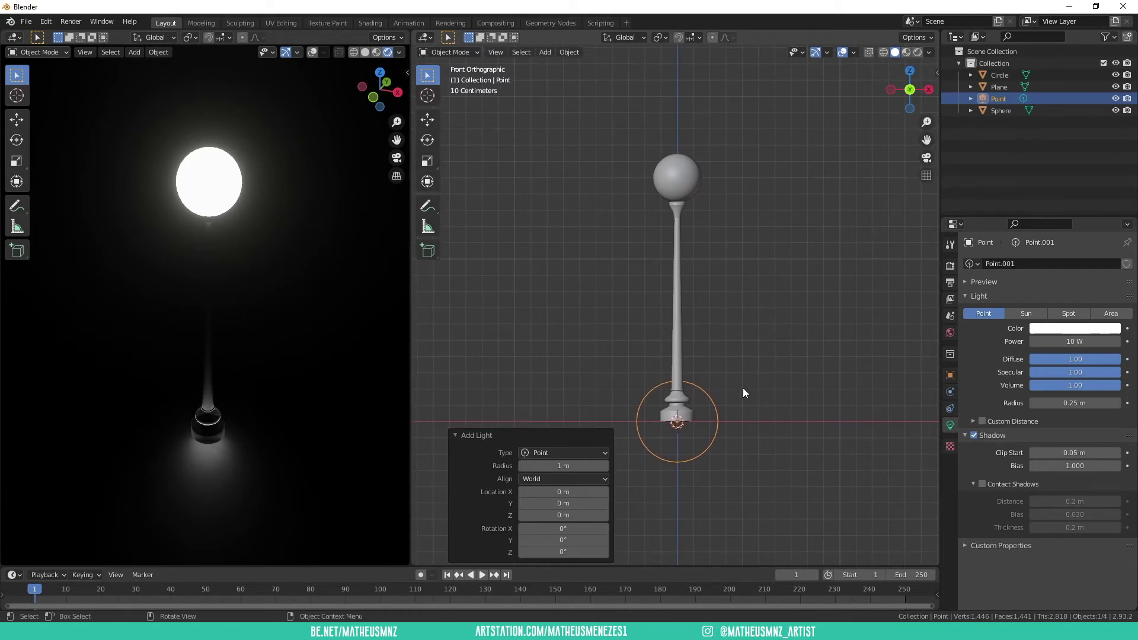
pyautogui.press('g')
pyautogui.press('z')
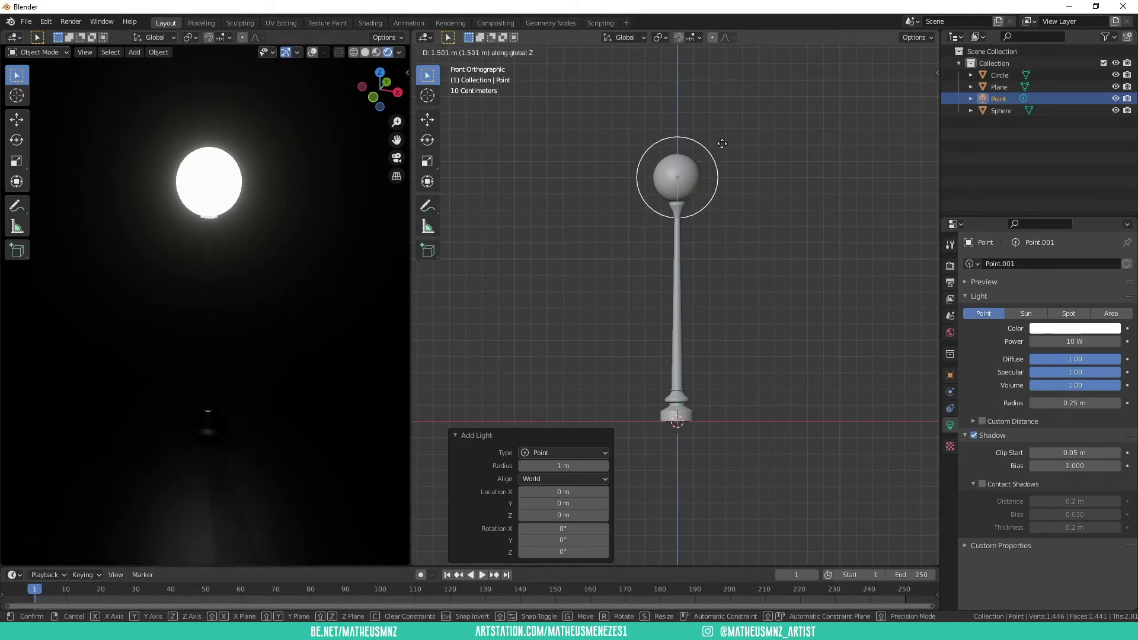
pyautogui.click(721, 142)
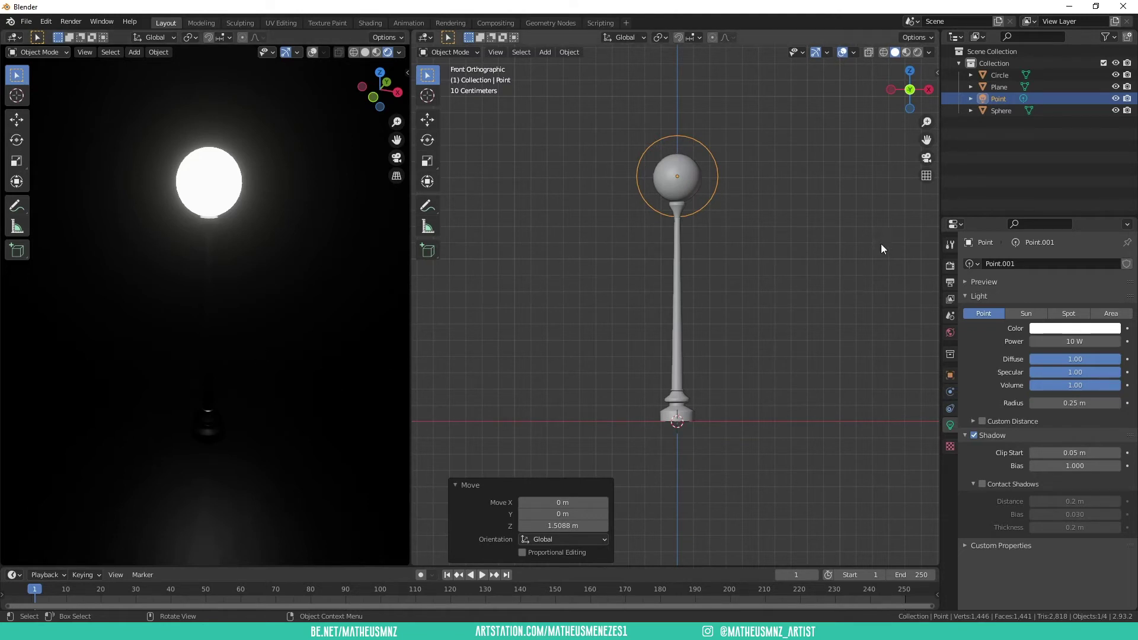
pyautogui.moveTo(774, 227); pyautogui.dragTo(731, 263, button='middle')
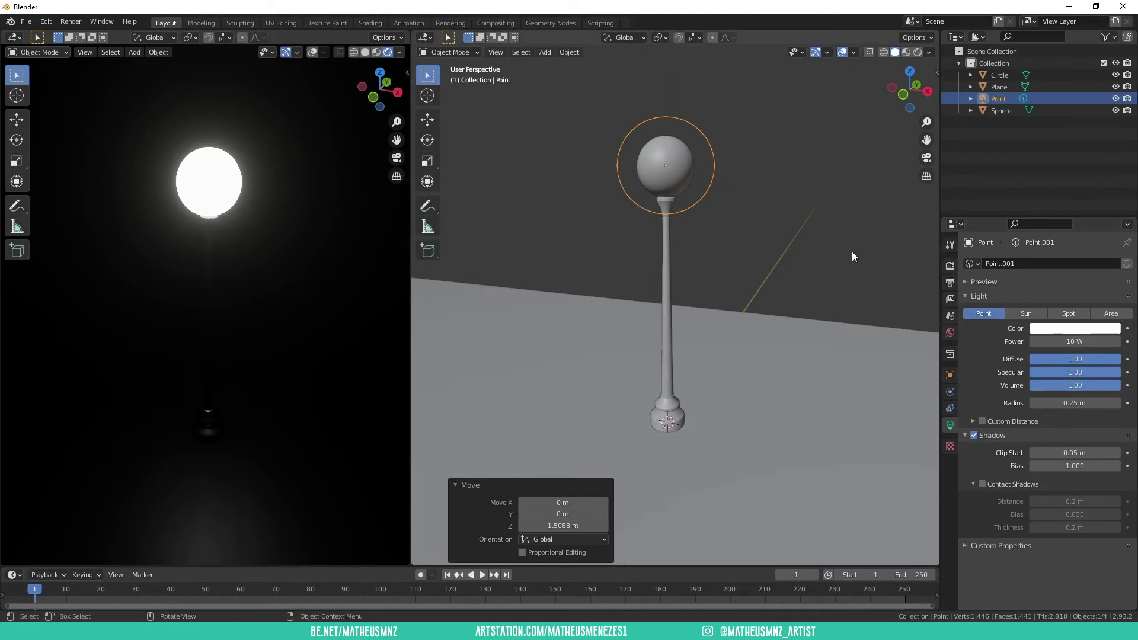
pyautogui.click(949, 268)
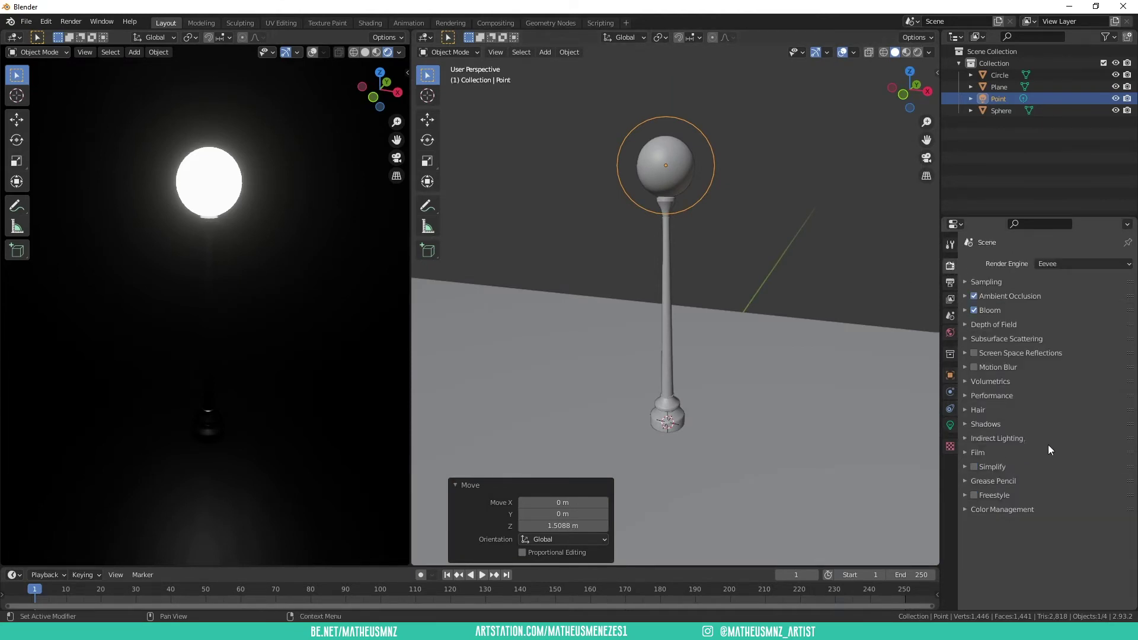
# - Enable Screen Space Reflections in the Eevee render settings and deselect the point light
pyautogui.click(973, 353)
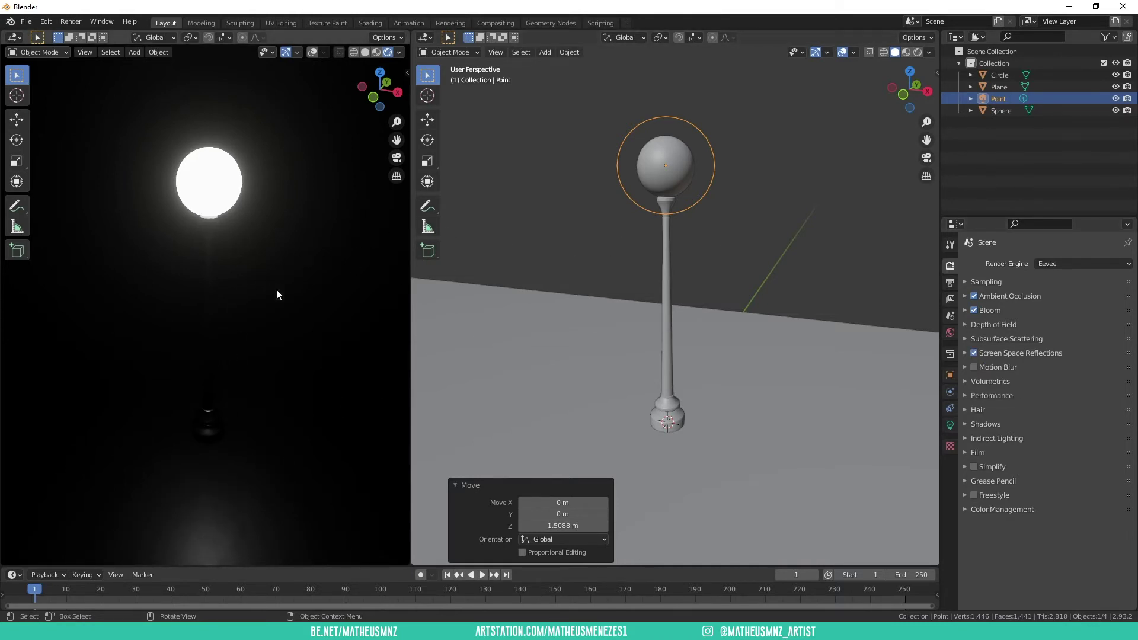
pyautogui.click(784, 235)
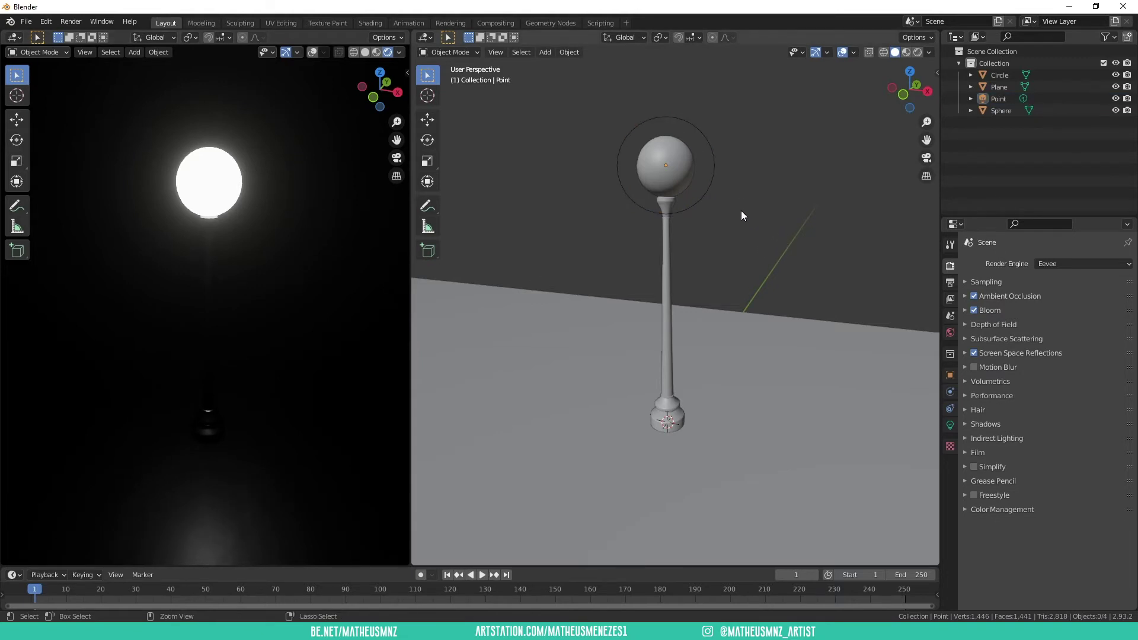
pyautogui.scroll(-1, 738, 239)
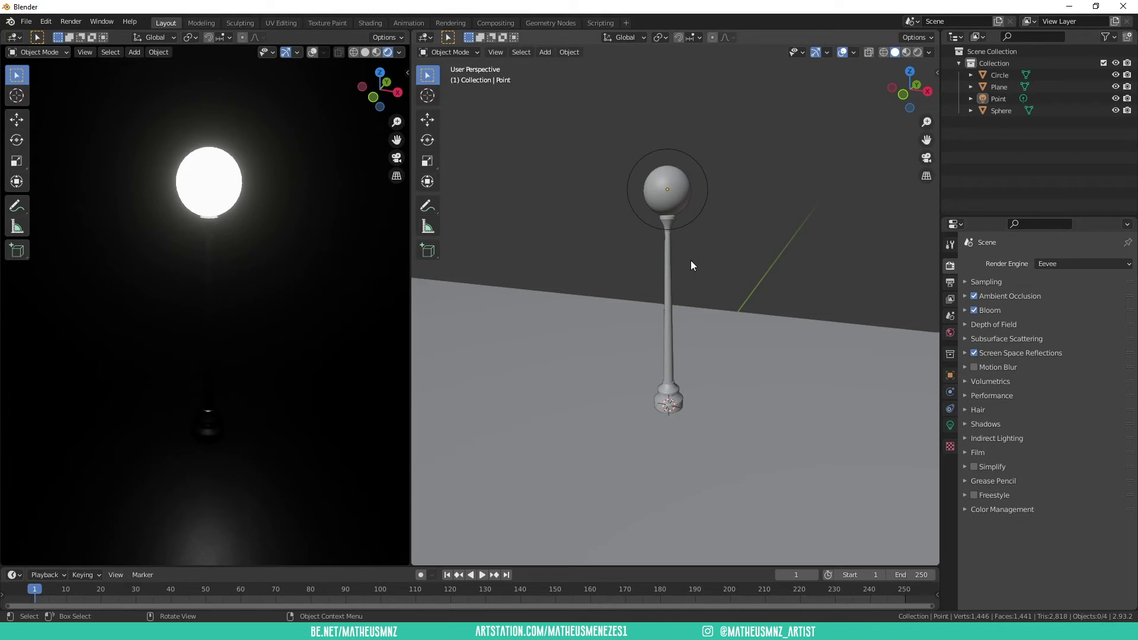
pyautogui.moveTo(729, 304)
pyautogui.keyDown('shift'); pyautogui.mouseDown(button='middle')
pyautogui.moveTo(696, 259)
pyautogui.moveTo(729, 282)
pyautogui.mouseUp(button='middle'); pyautogui.keyUp('shift')
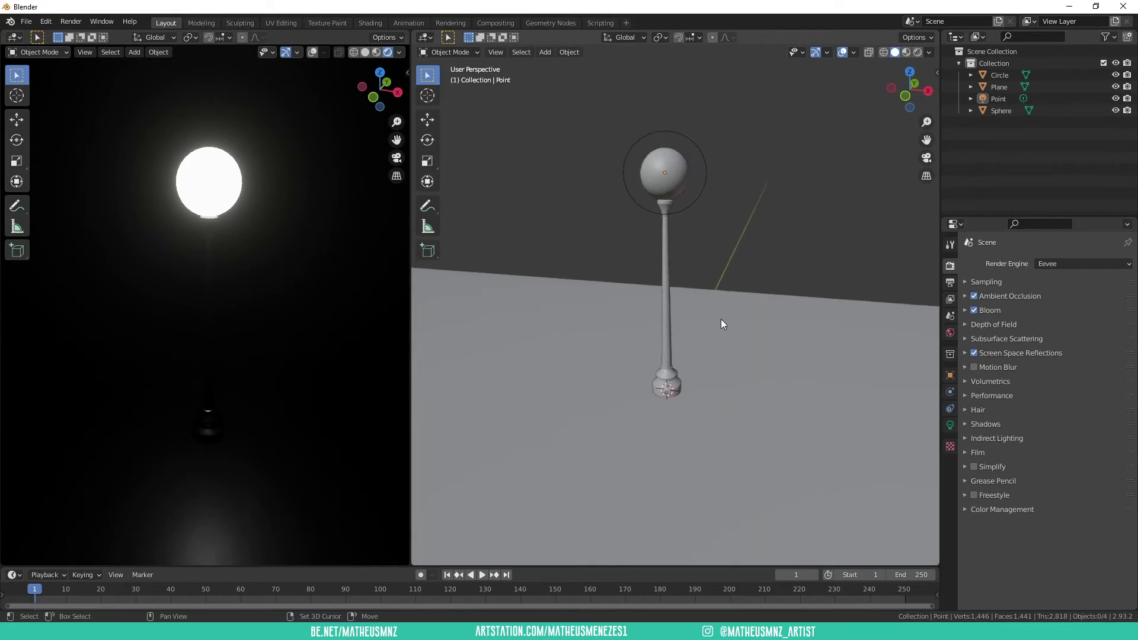
pyautogui.hotkey('shift', 'a')
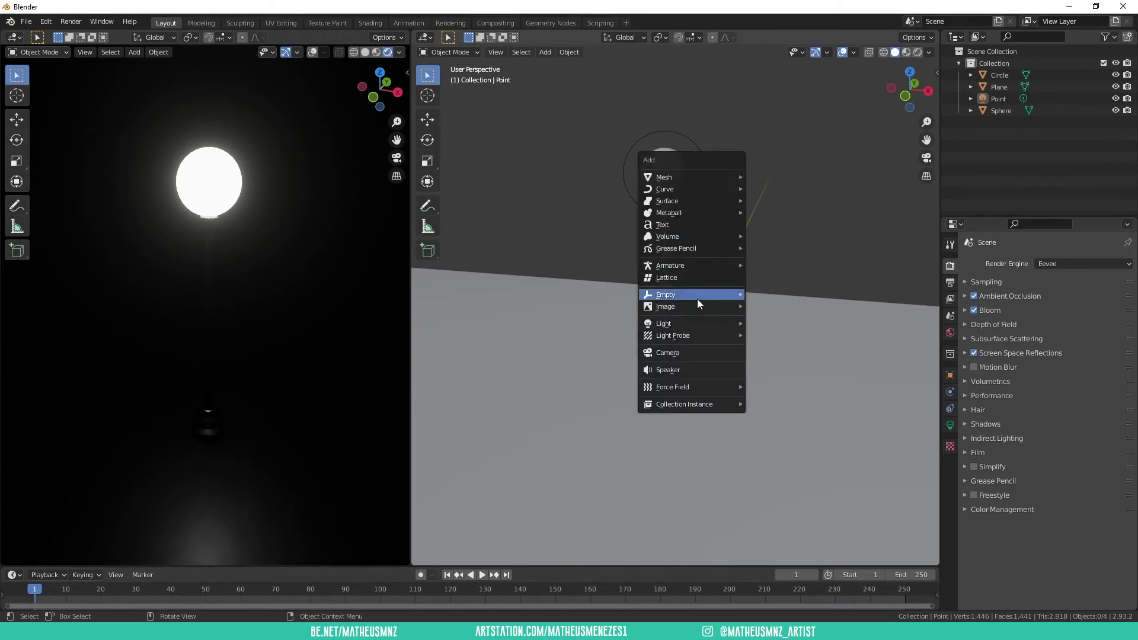
pyautogui.moveTo(673, 336)
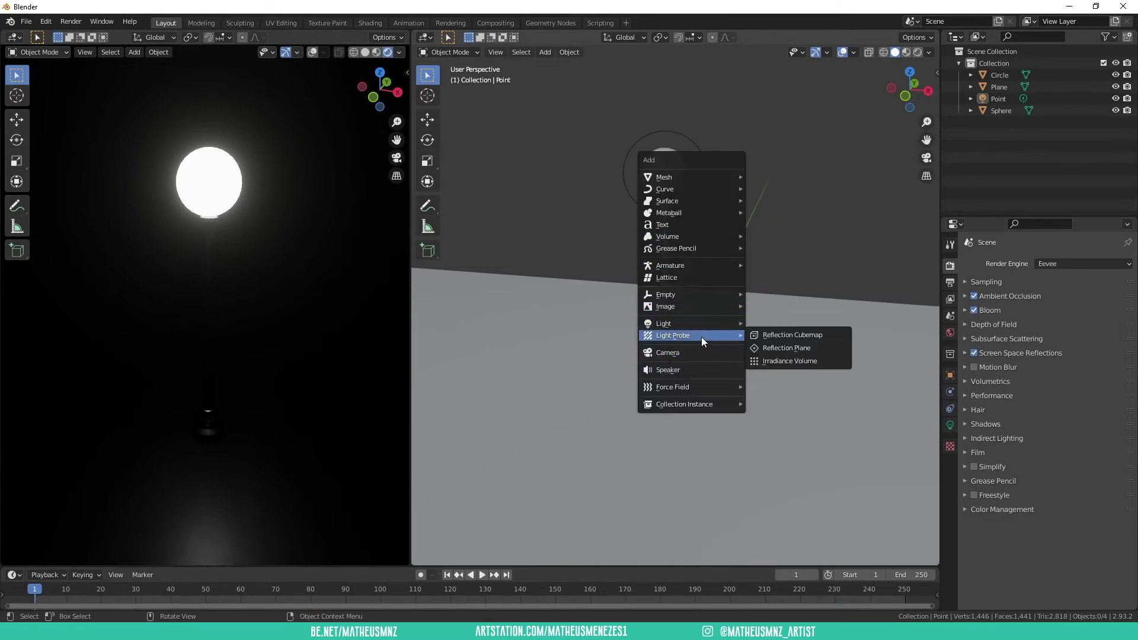
# - Add a reflection cubemap probe and scale it up around the lamp
pyautogui.click(793, 336)
pyautogui.keyDown('ctrl'); pyautogui.moveTo(760, 176); pyautogui.dragTo(741, 194, button='middle'); pyautogui.keyUp('ctrl')
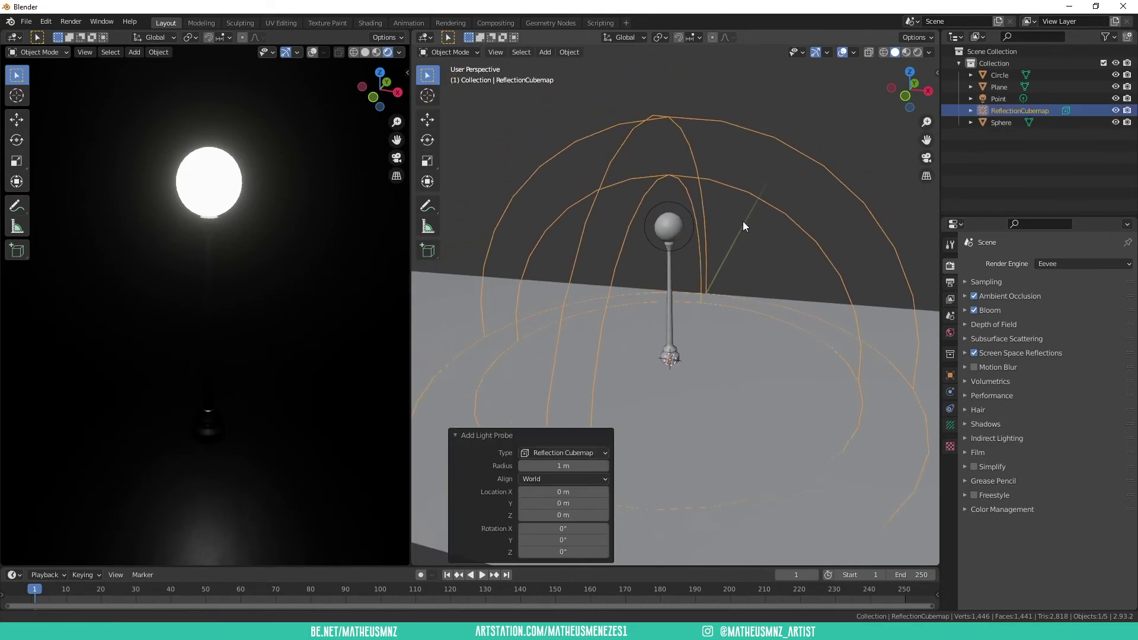
pyautogui.moveTo(751, 246)
pyautogui.mouseDown(button='middle')
pyautogui.moveTo(730, 230)
pyautogui.moveTo(772, 232)
pyautogui.mouseUp(button='middle')
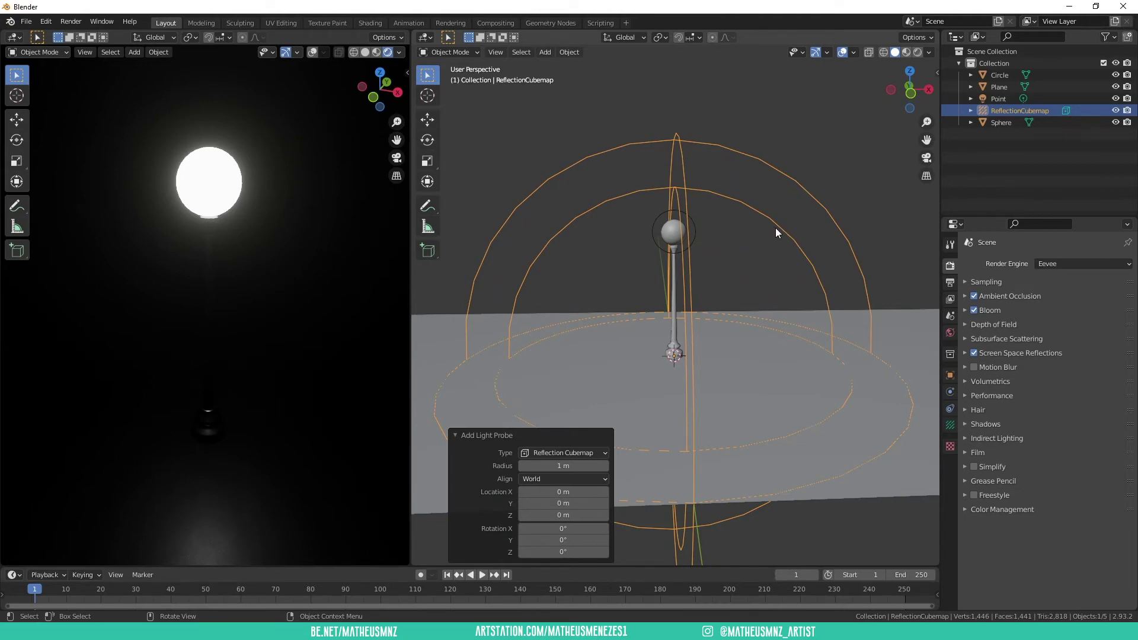
pyautogui.press('s')
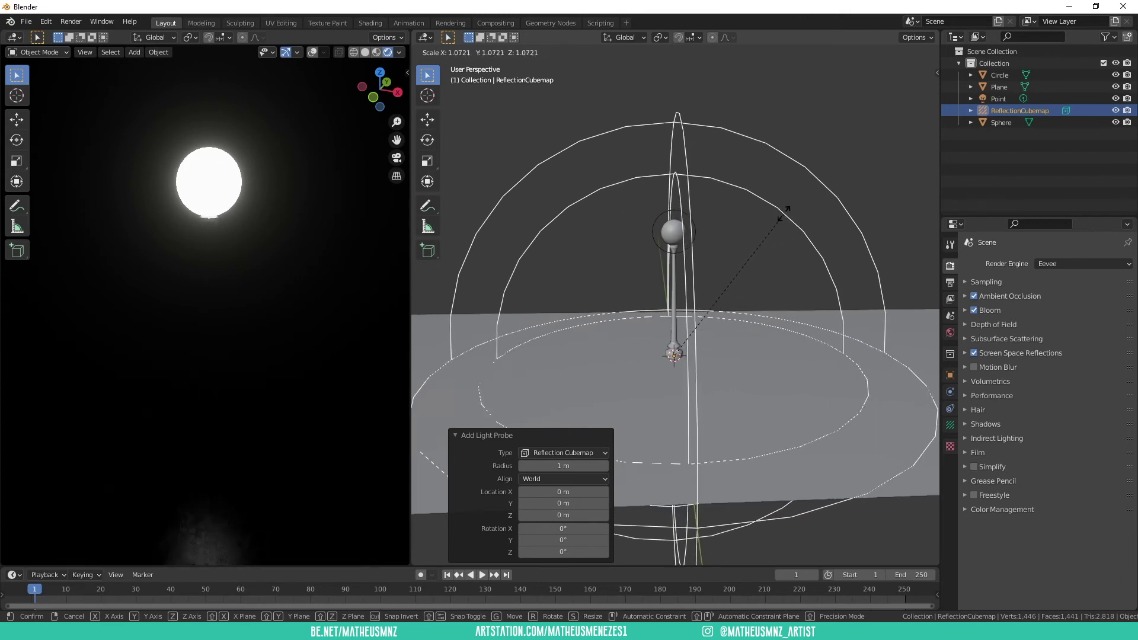
pyautogui.click(786, 216)
# - Move the reflection cubemap so its influence sphere encloses the whole post
pyautogui.click(762, 244)
pyautogui.click(781, 206)
pyautogui.press('g')
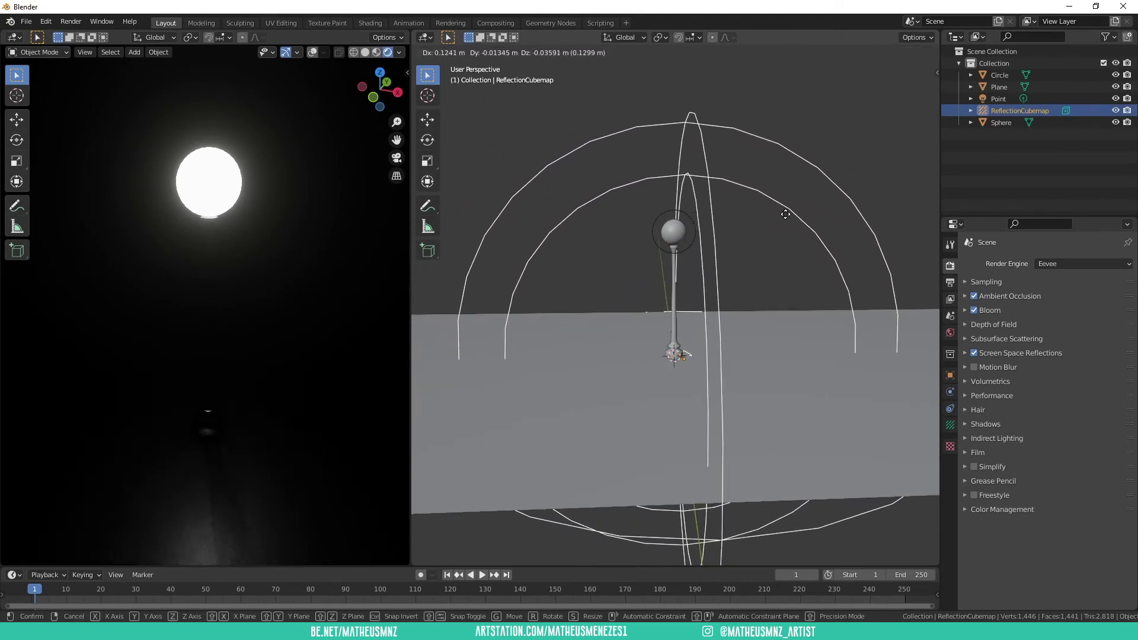
pyautogui.click(781, 219)
pyautogui.click(766, 251)
pyautogui.moveTo(766, 251)
pyautogui.mouseDown(button='middle')
pyautogui.moveTo(745, 259)
pyautogui.moveTo(737, 234)
pyautogui.mouseUp(button='middle')
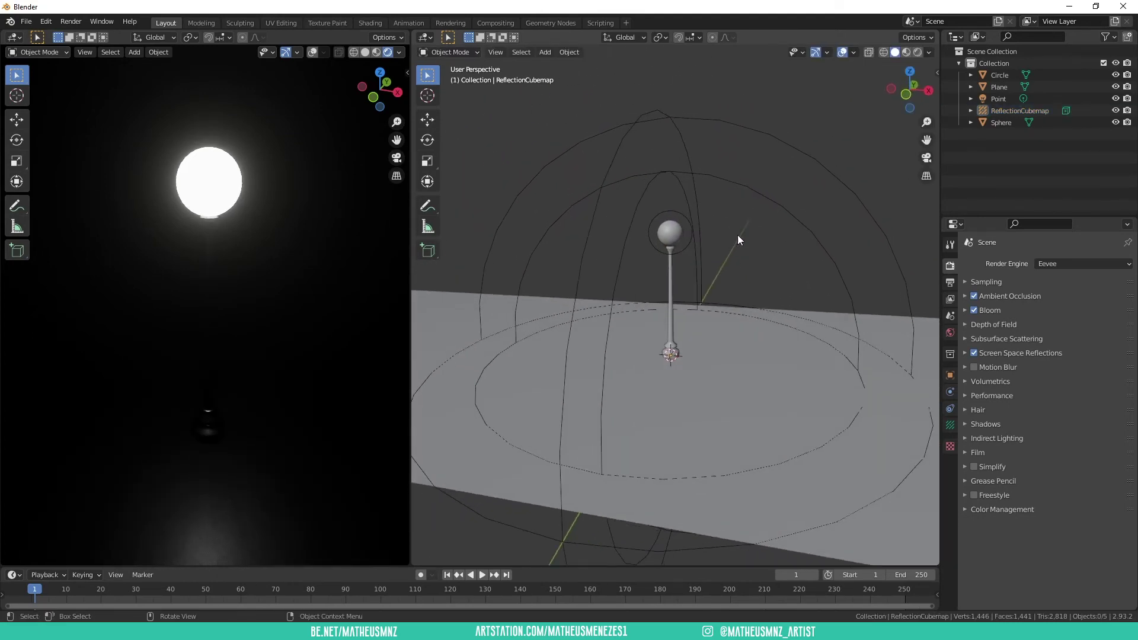
pyautogui.click(772, 204)
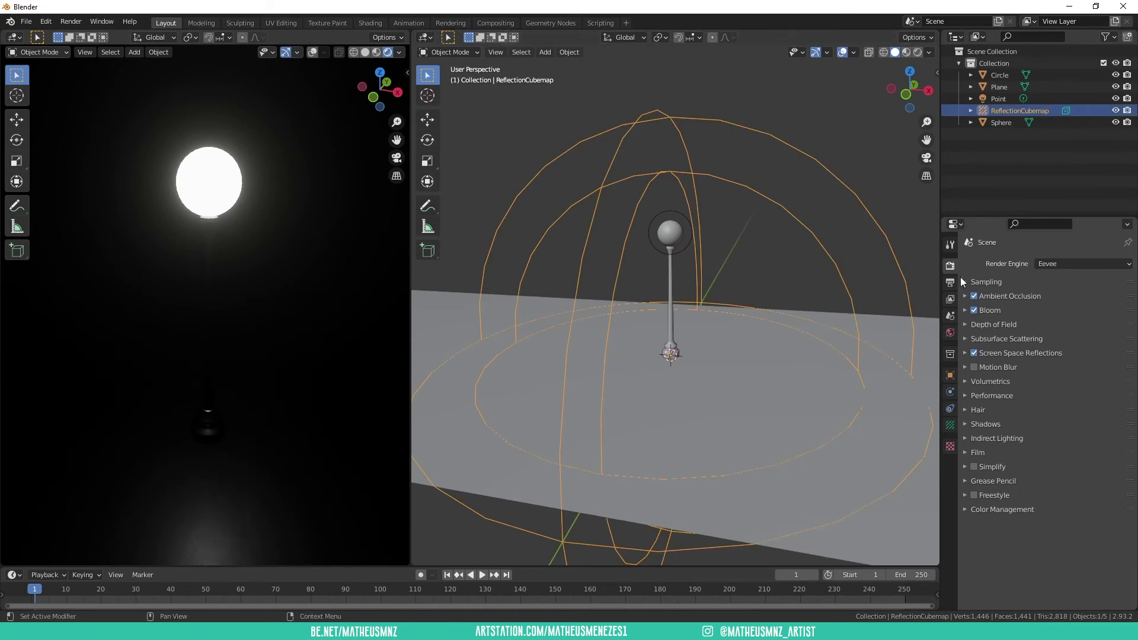
# - Bake only the reflection cubemap from the Indirect Lighting panel, then deselect it
pyautogui.click(966, 439)
pyautogui.scroll(-4, 987, 422)
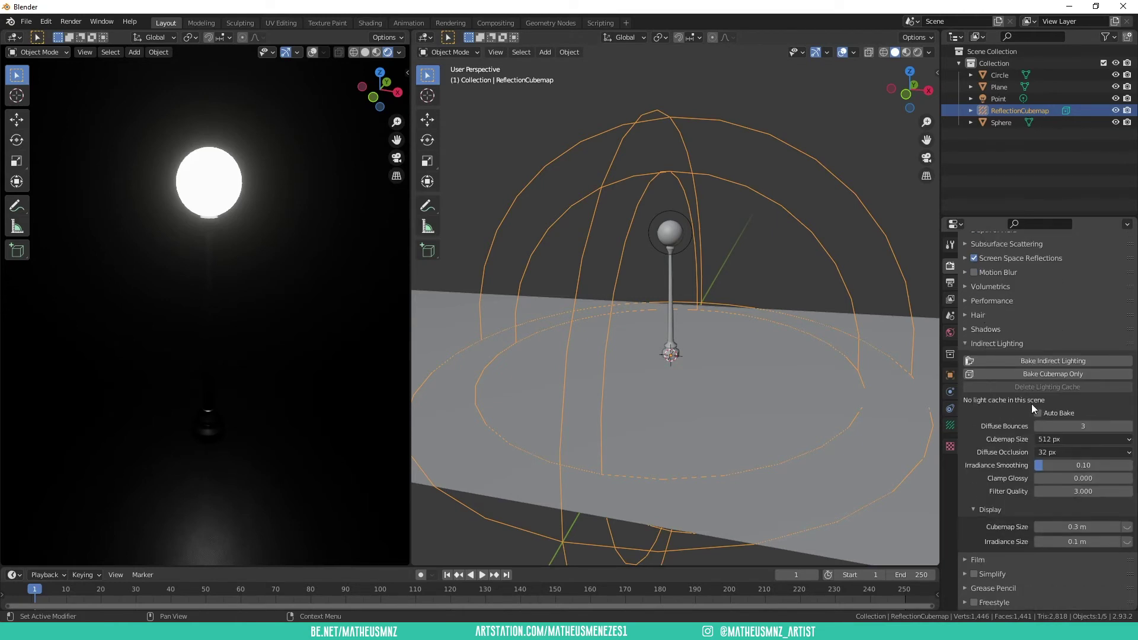
pyautogui.click(1043, 375)
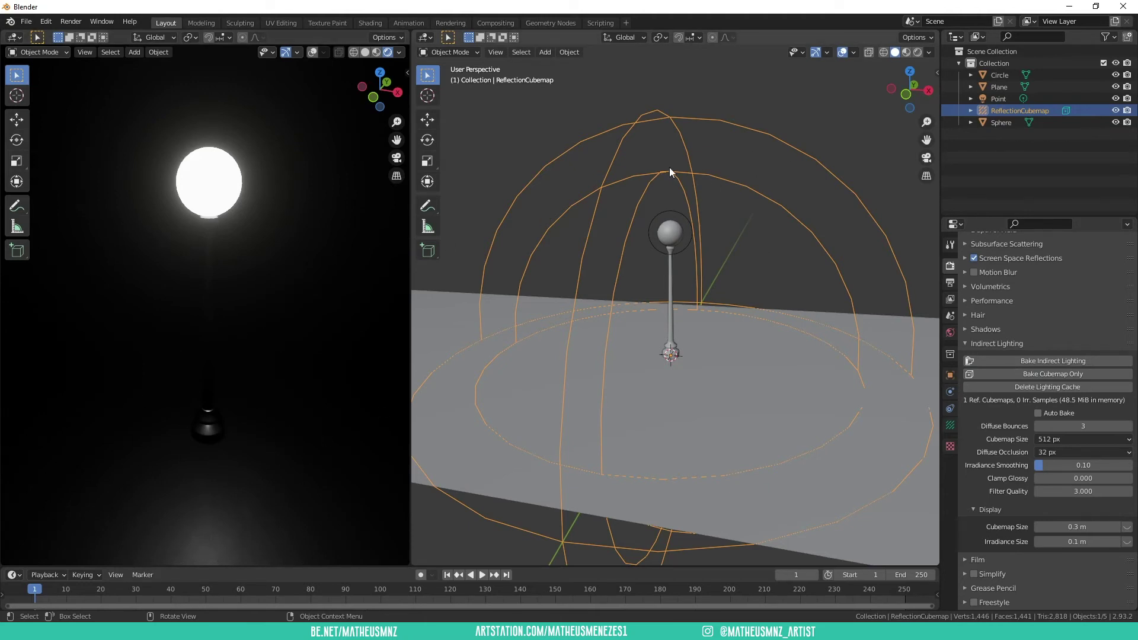
pyautogui.click(786, 256)
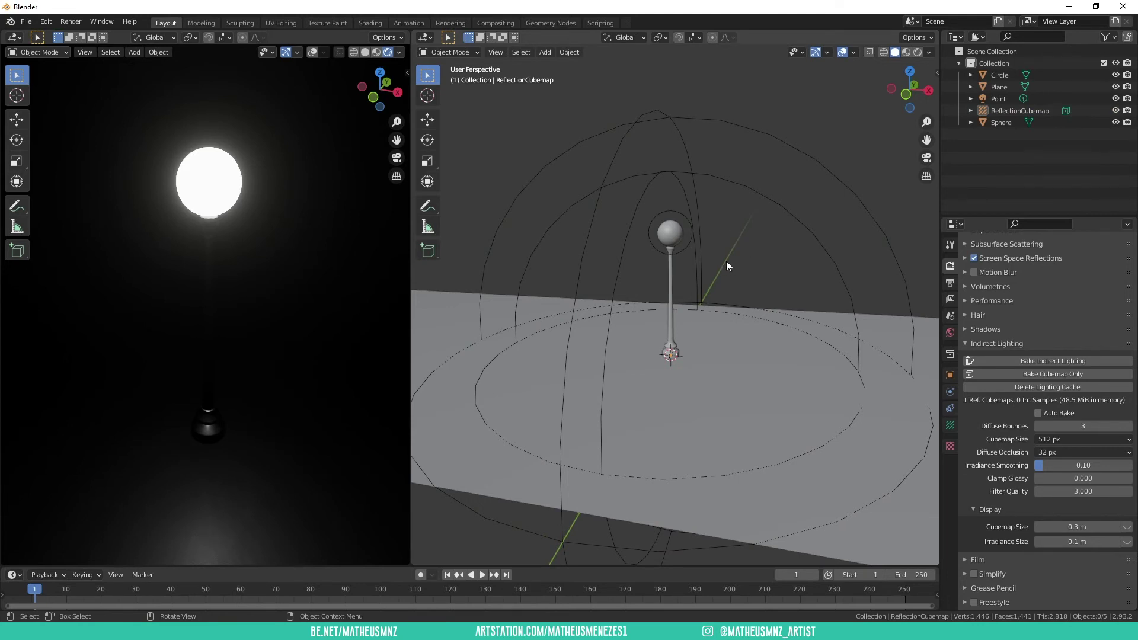
pyautogui.hotkey('shift', 'a')
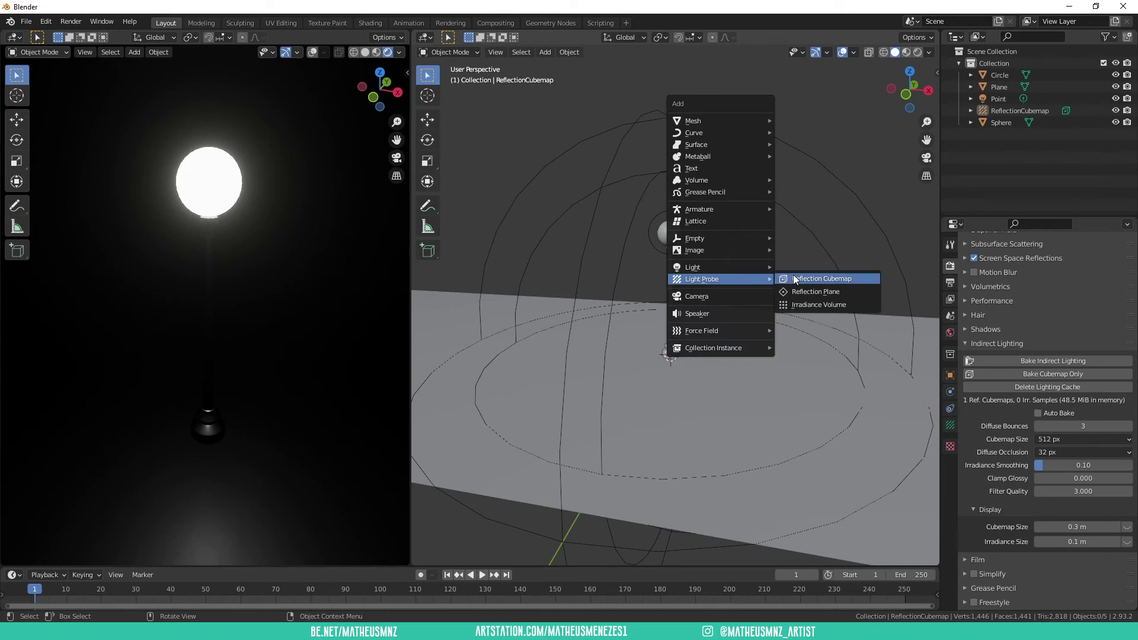
# - Add an irradiance volume probe and raise it about 1 m along Z
pyautogui.click(813, 305)
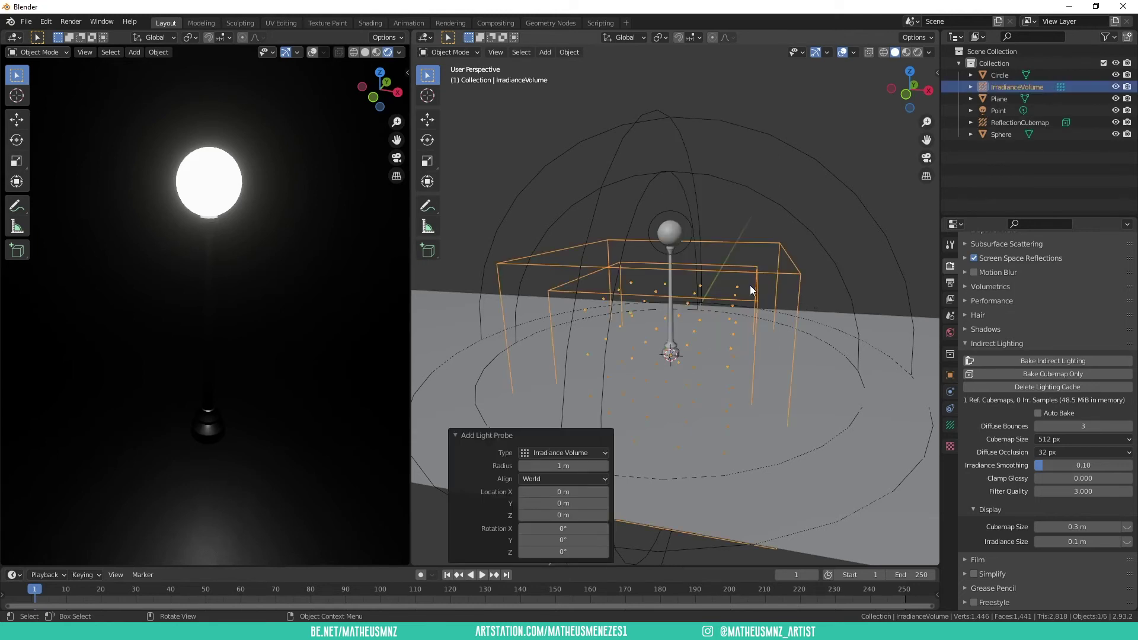
pyautogui.moveTo(781, 311); pyautogui.dragTo(794, 289, button='middle')
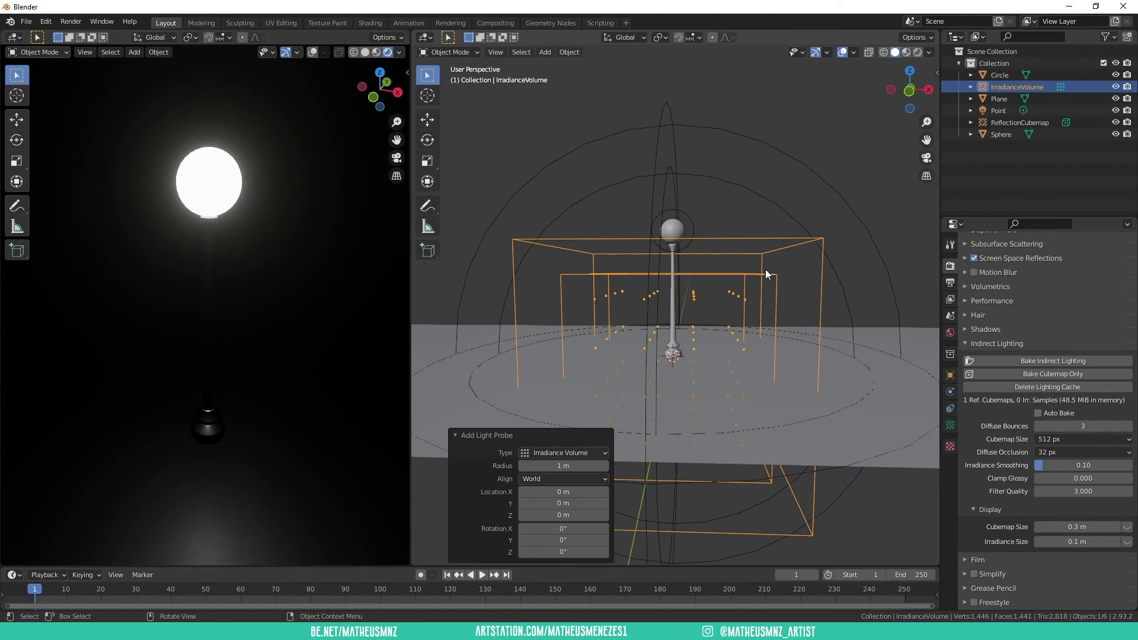
pyautogui.moveTo(751, 271)
pyautogui.mouseDown(button='middle')
pyautogui.moveTo(709, 298)
pyautogui.moveTo(738, 270)
pyautogui.moveTo(723, 279)
pyautogui.mouseUp(button='middle')
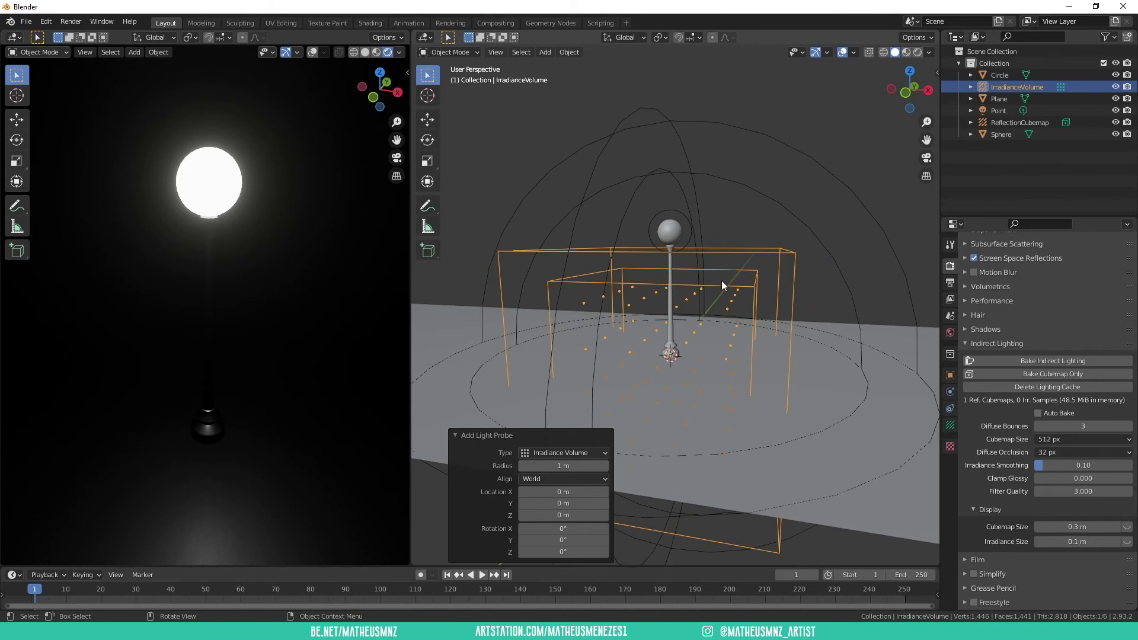
pyautogui.press('g')
pyautogui.press('z')
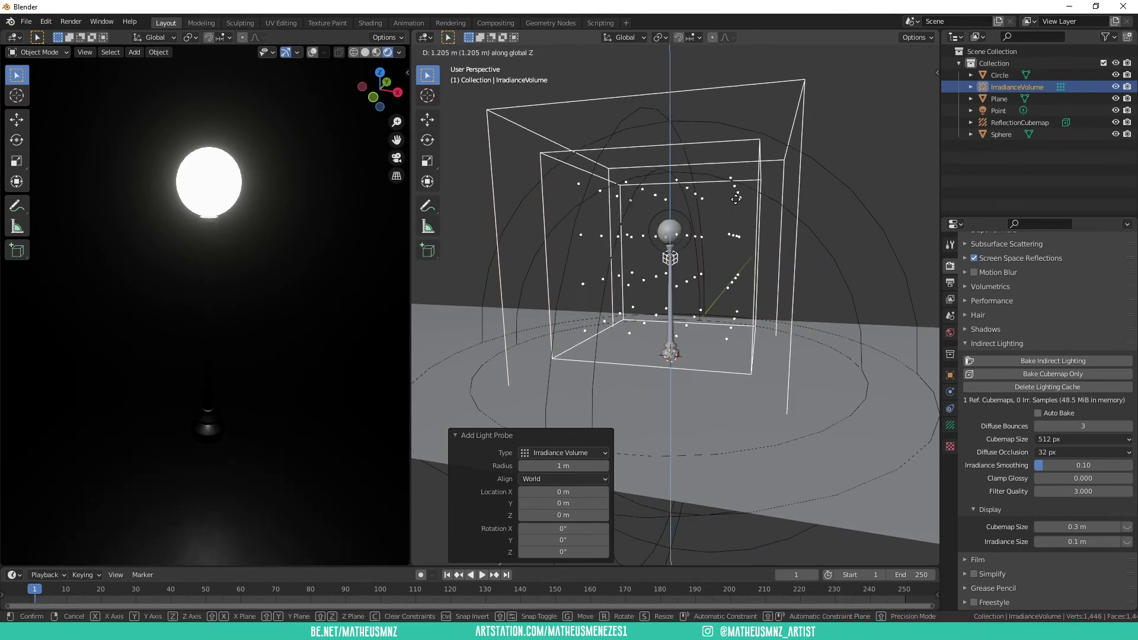
pyautogui.click(731, 222)
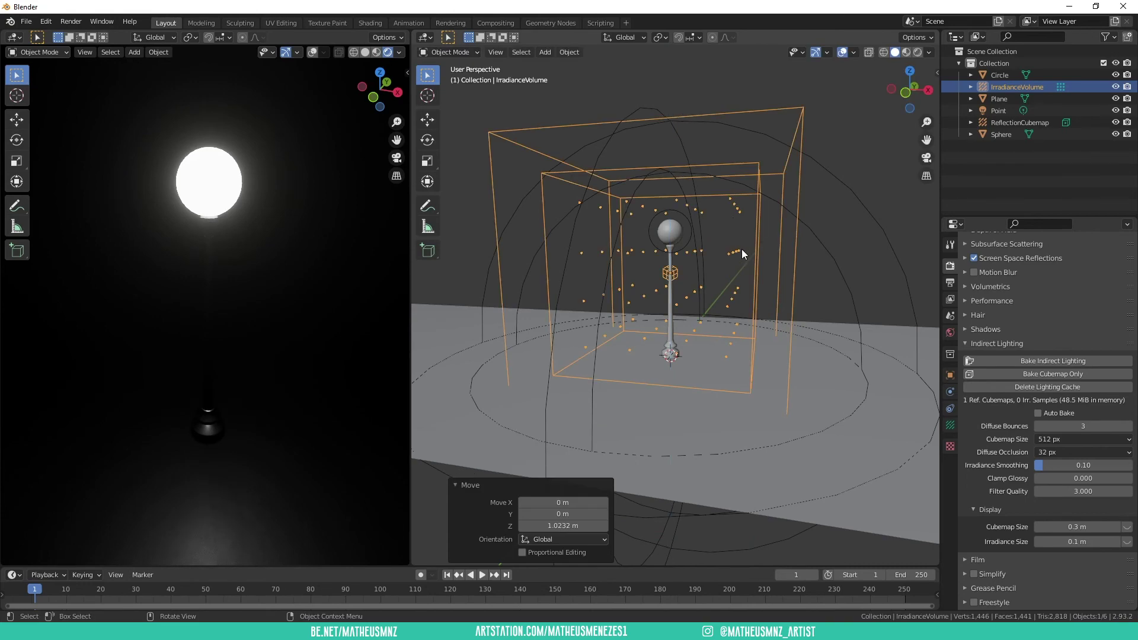
# - Scale the irradiance volume by 1.275 so it encloses the lamp post
pyautogui.moveTo(740, 250)
pyautogui.mouseDown(button='middle')
pyautogui.moveTo(739, 227)
pyautogui.moveTo(708, 219)
pyautogui.mouseUp(button='middle')
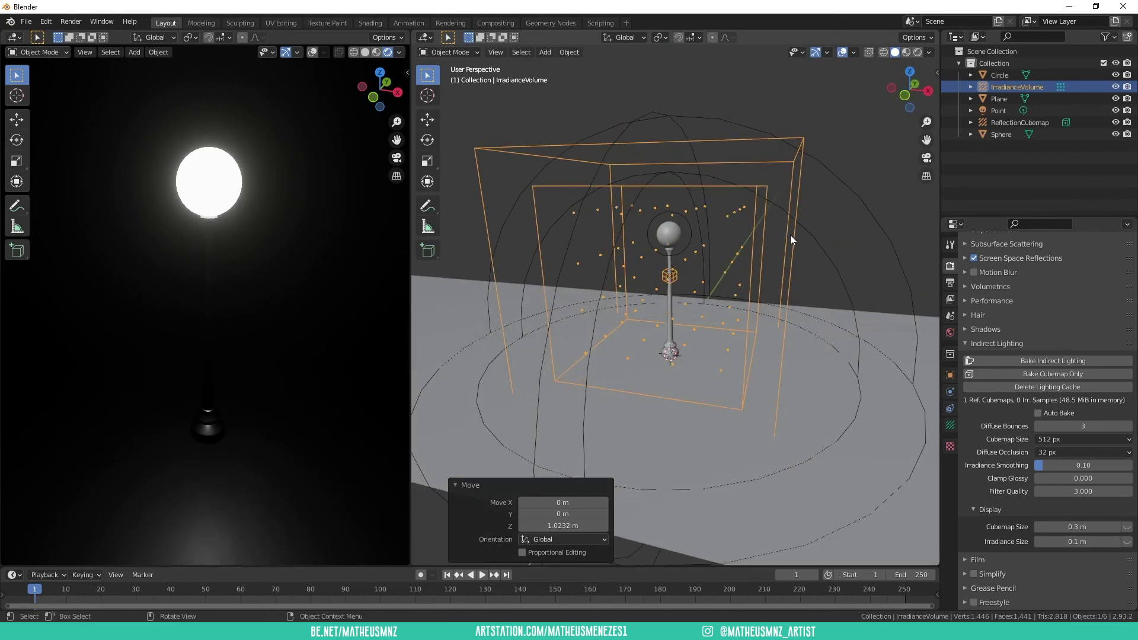
pyautogui.press('s')
pyautogui.click(820, 217)
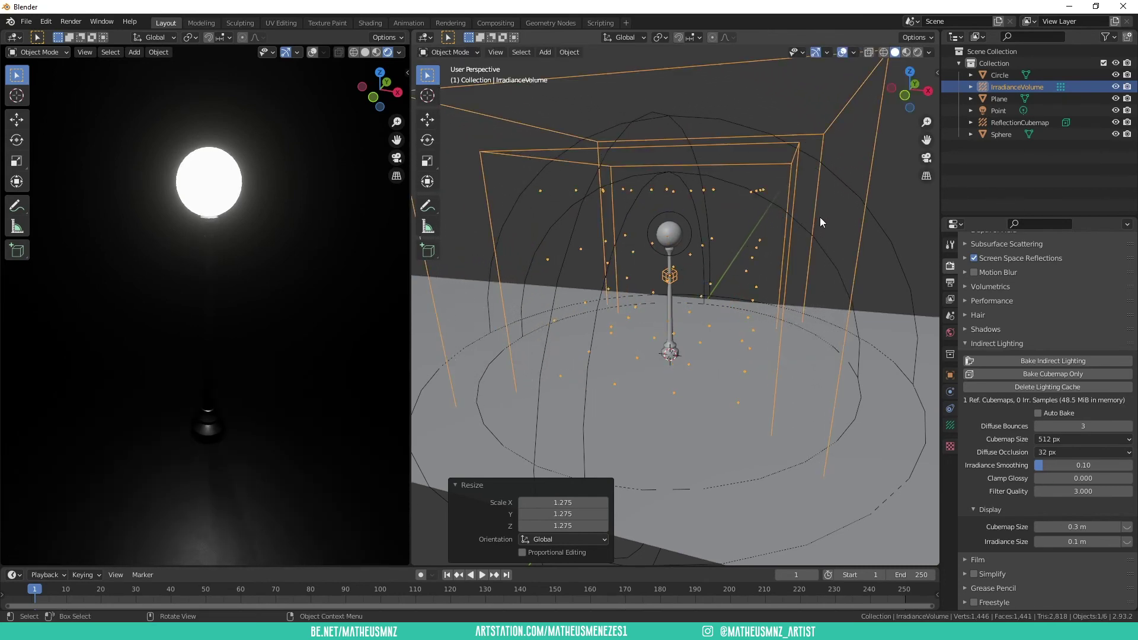
pyautogui.moveTo(822, 236)
pyautogui.mouseDown(button='middle')
pyautogui.moveTo(780, 226)
pyautogui.moveTo(727, 236)
pyautogui.mouseUp(button='middle')
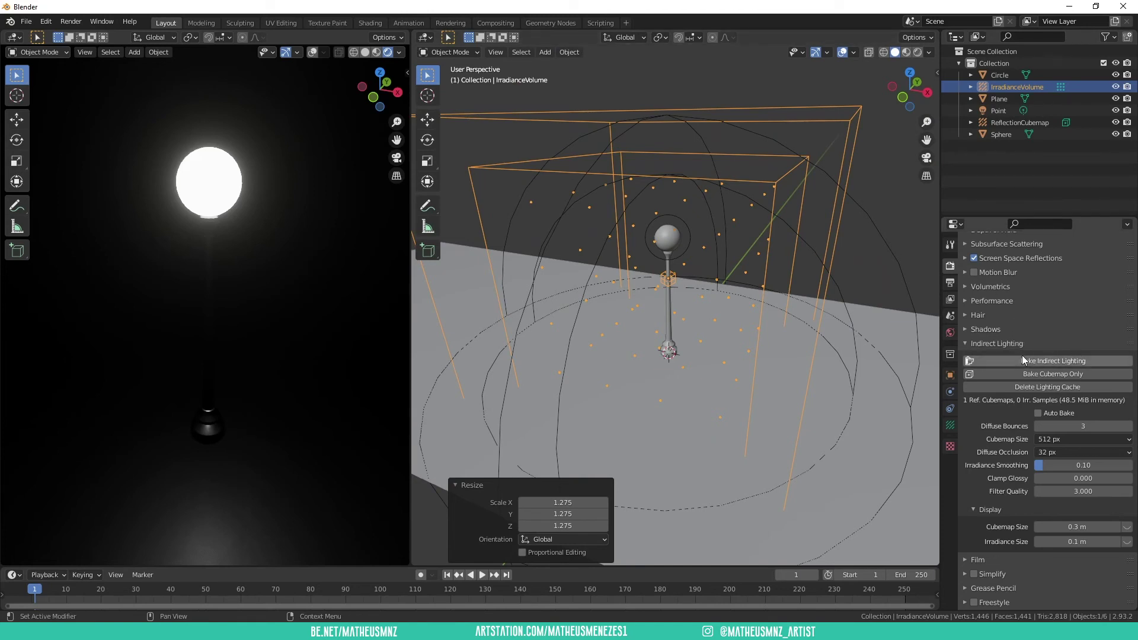
# - Bake indirect lighting with 64 irradiance samples, then select the point light inside the globe
pyautogui.click(1070, 373)
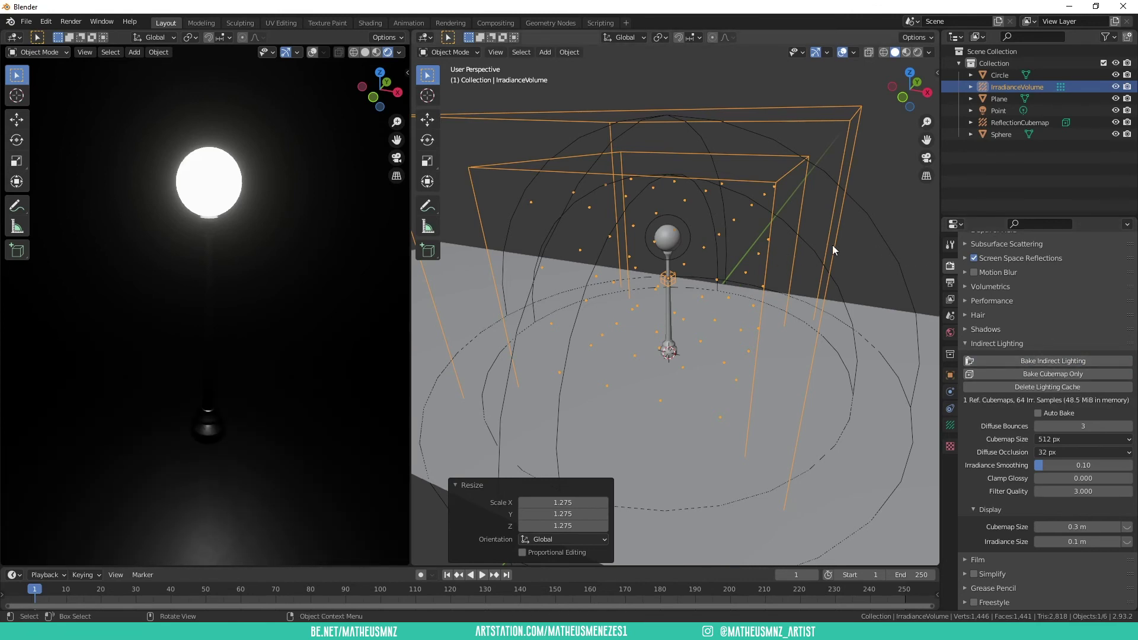
pyautogui.click(863, 239)
pyautogui.moveTo(857, 259); pyautogui.dragTo(736, 232, button='middle')
pyautogui.moveTo(337, 314)
pyautogui.mouseDown(button='middle')
pyautogui.moveTo(264, 288)
pyautogui.moveTo(314, 358)
pyautogui.moveTo(356, 350)
pyautogui.moveTo(289, 322)
pyautogui.moveTo(320, 329)
pyautogui.moveTo(308, 311)
pyautogui.mouseUp(button='middle')
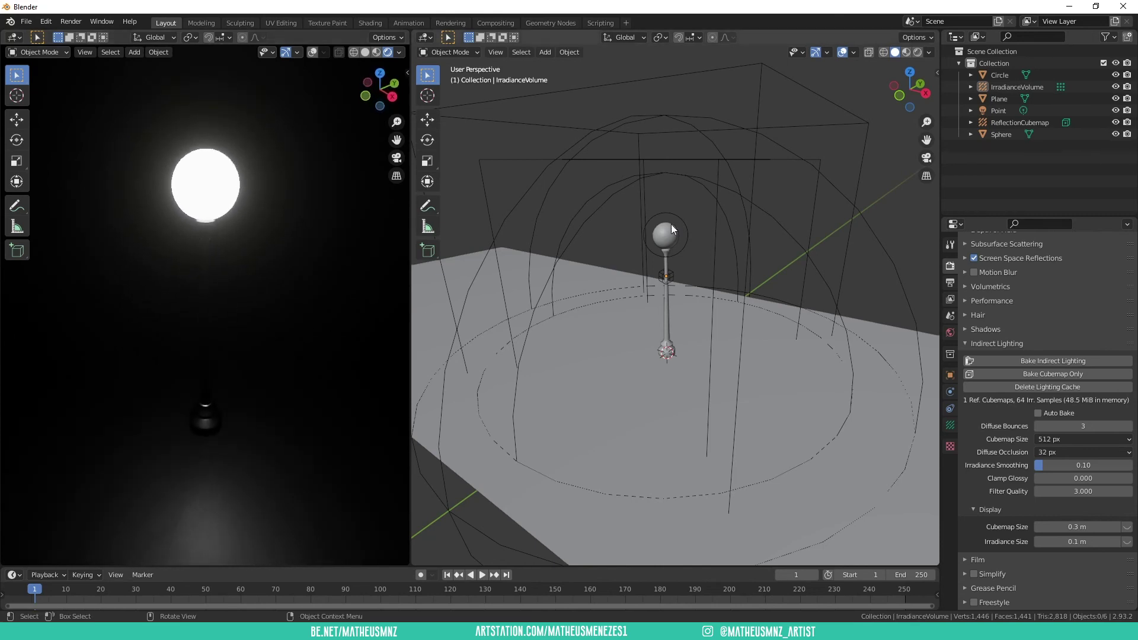
pyautogui.click(687, 233)
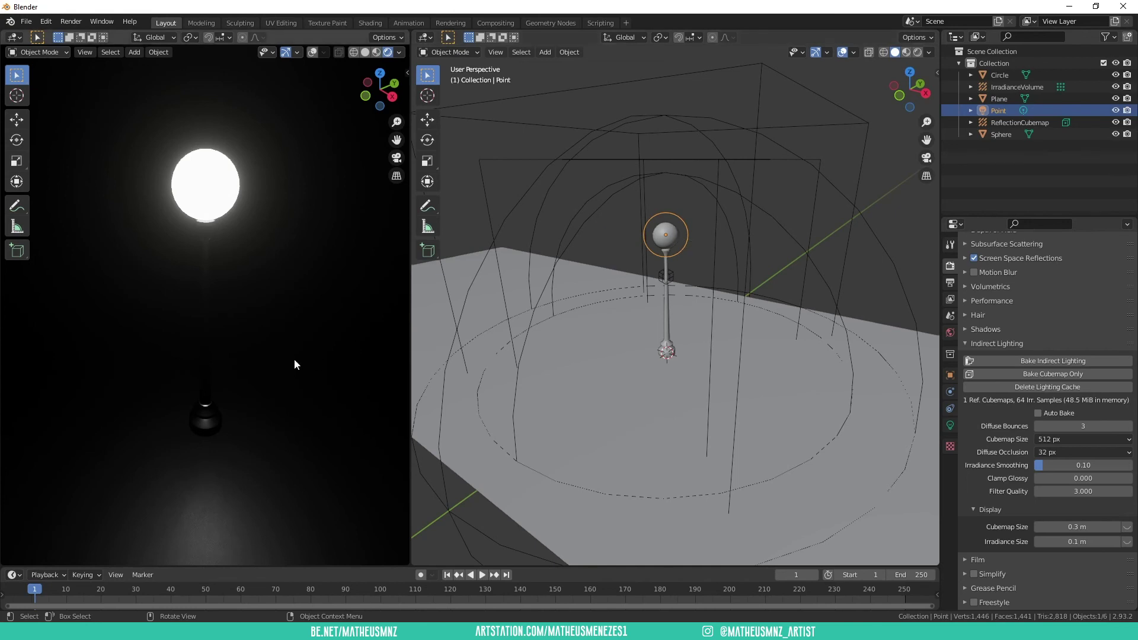
pyautogui.click(949, 426)
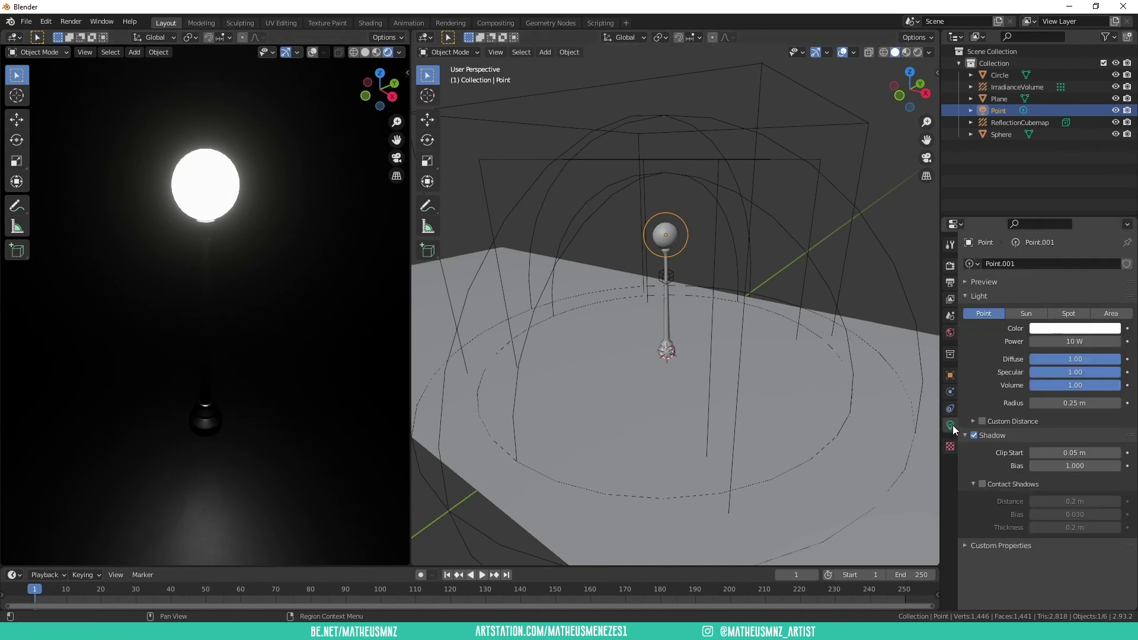
# - Raise the point light's power from 50 W to 100 W and rebake the indirect lighting
pyautogui.click(1095, 342)
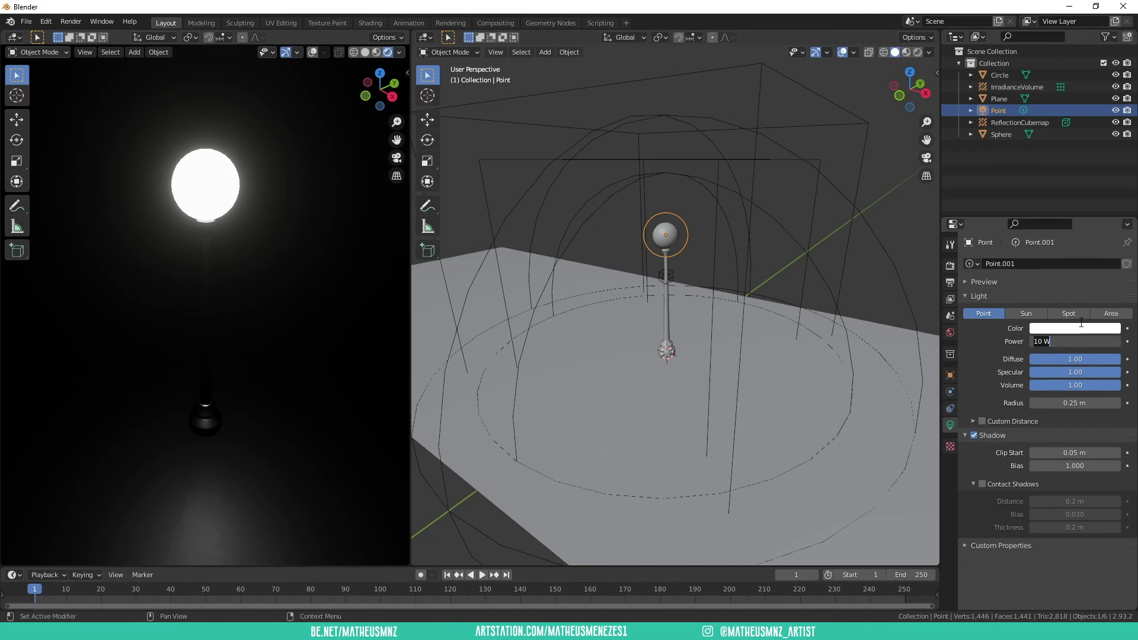
pyautogui.write('50')
pyautogui.press('Return')
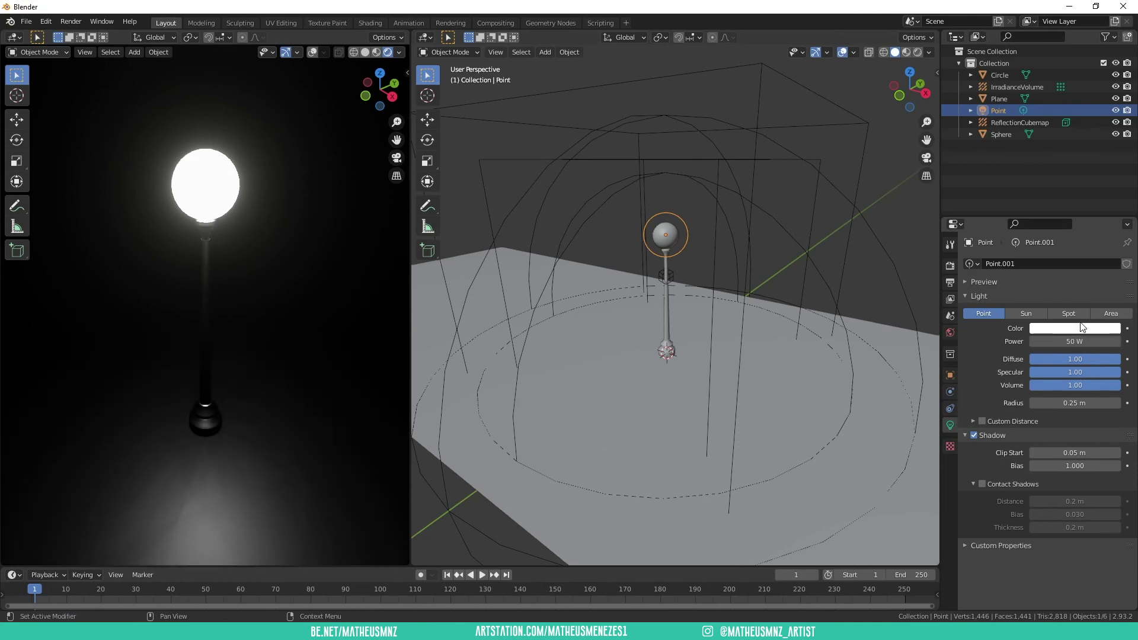
pyautogui.click(1076, 342)
pyautogui.write('100')
pyautogui.press('Return')
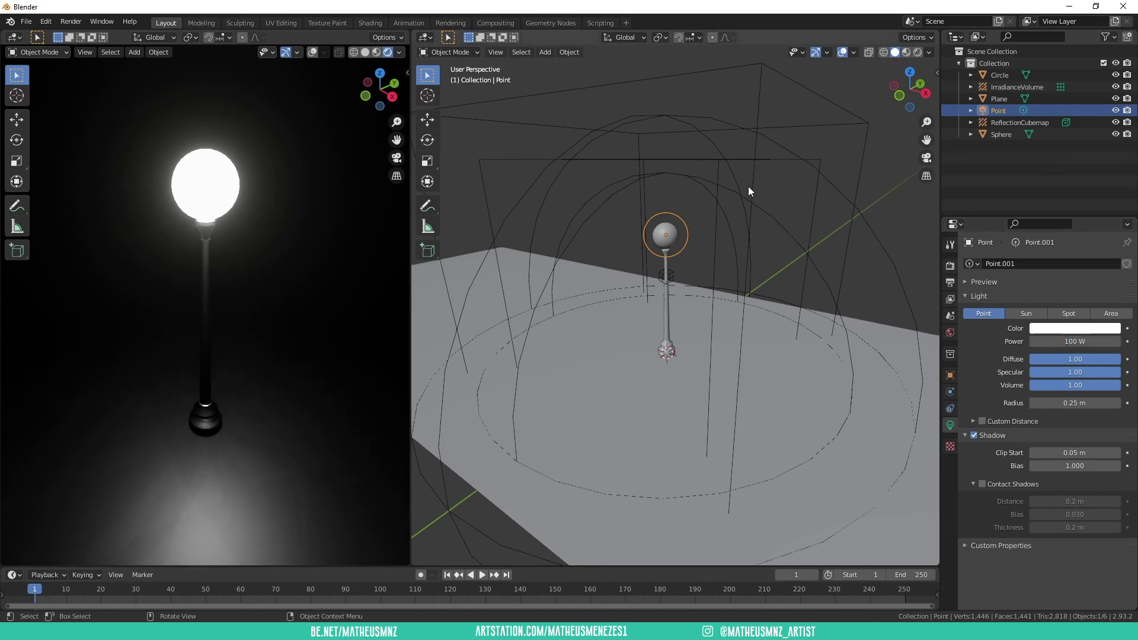
pyautogui.click(949, 267)
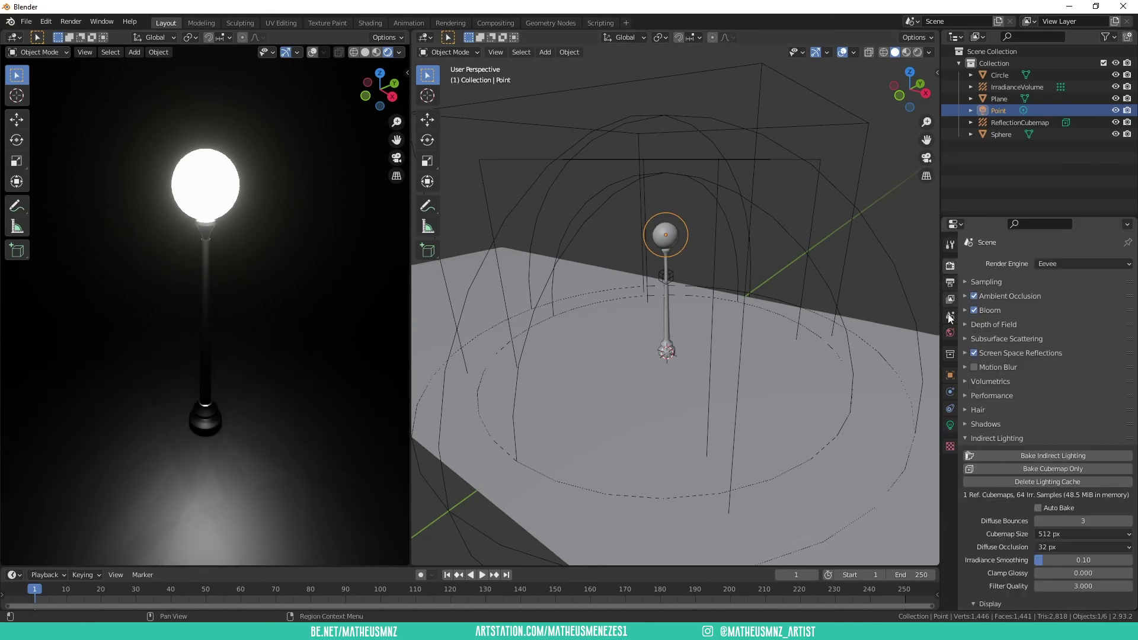
pyautogui.click(1048, 456)
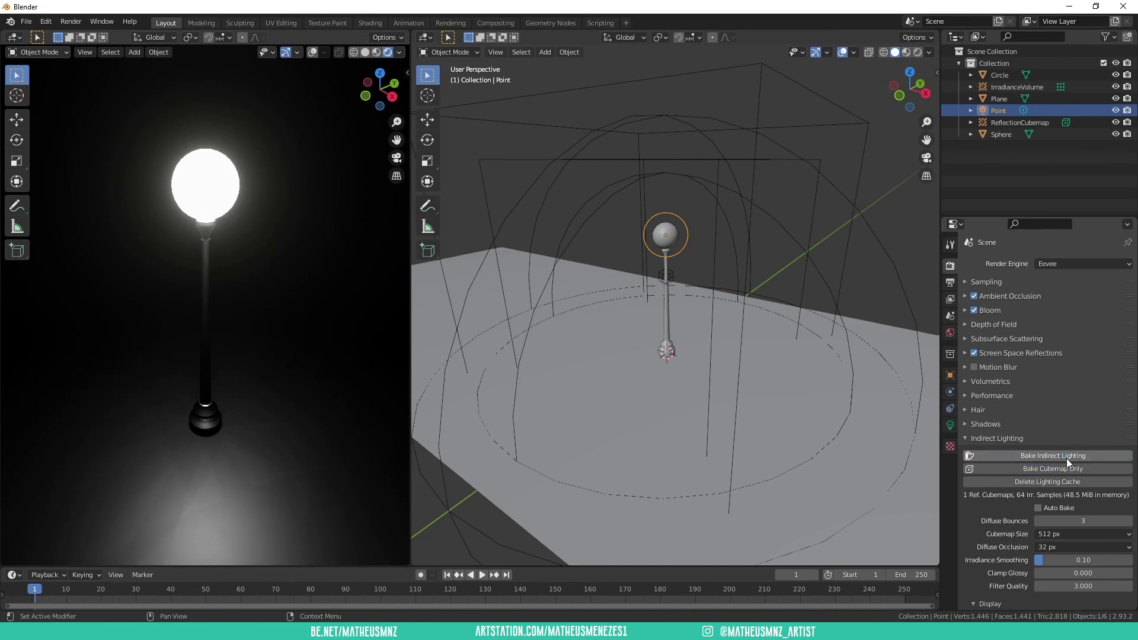